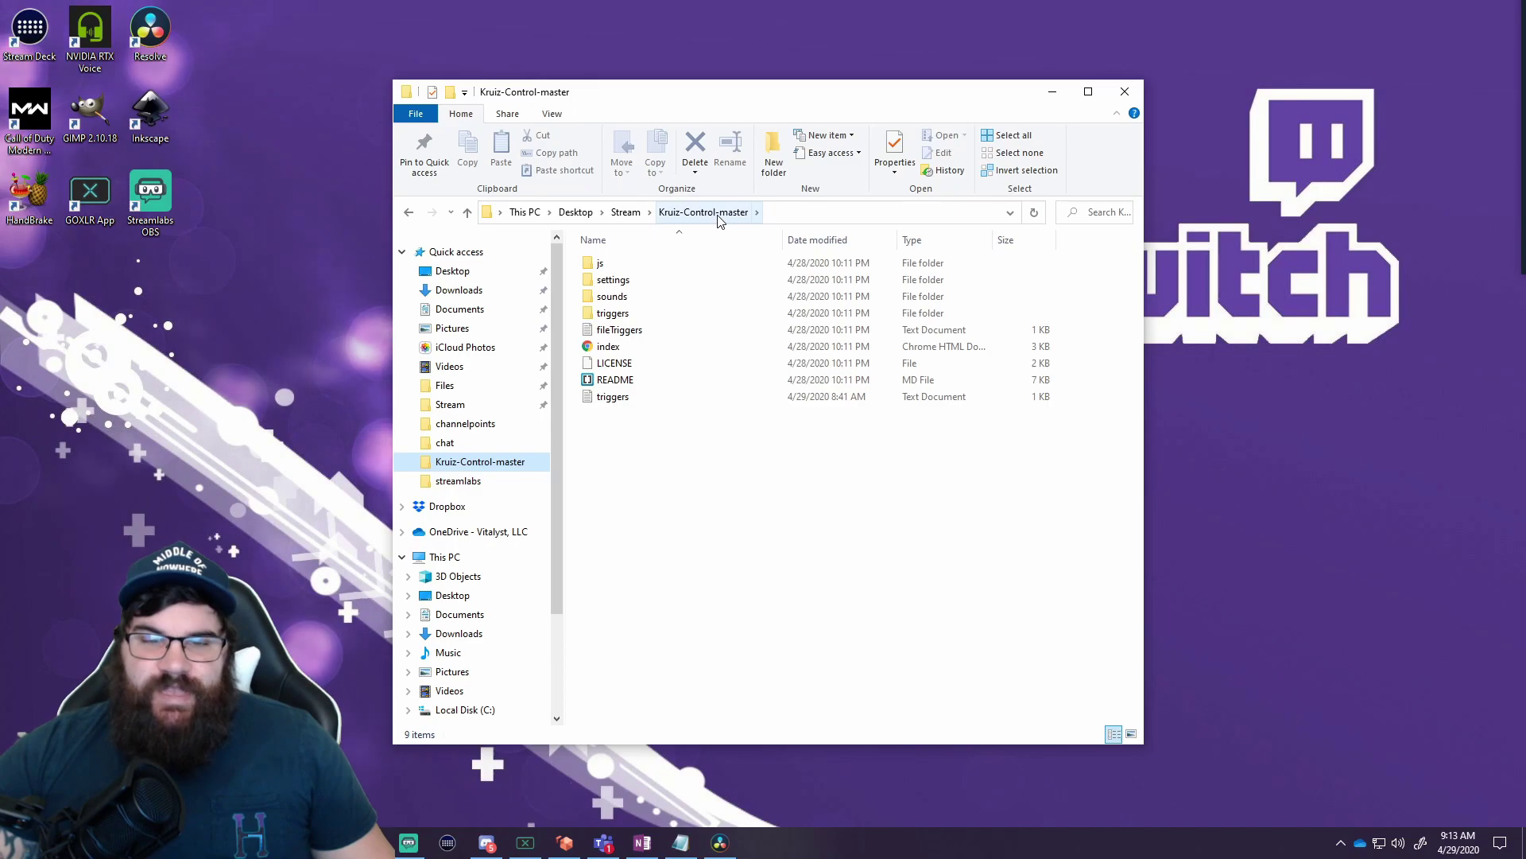
- Check the username in Kruiz-Control's settings\channelpoints user file in Notepad, then close it
double_click(624, 287)
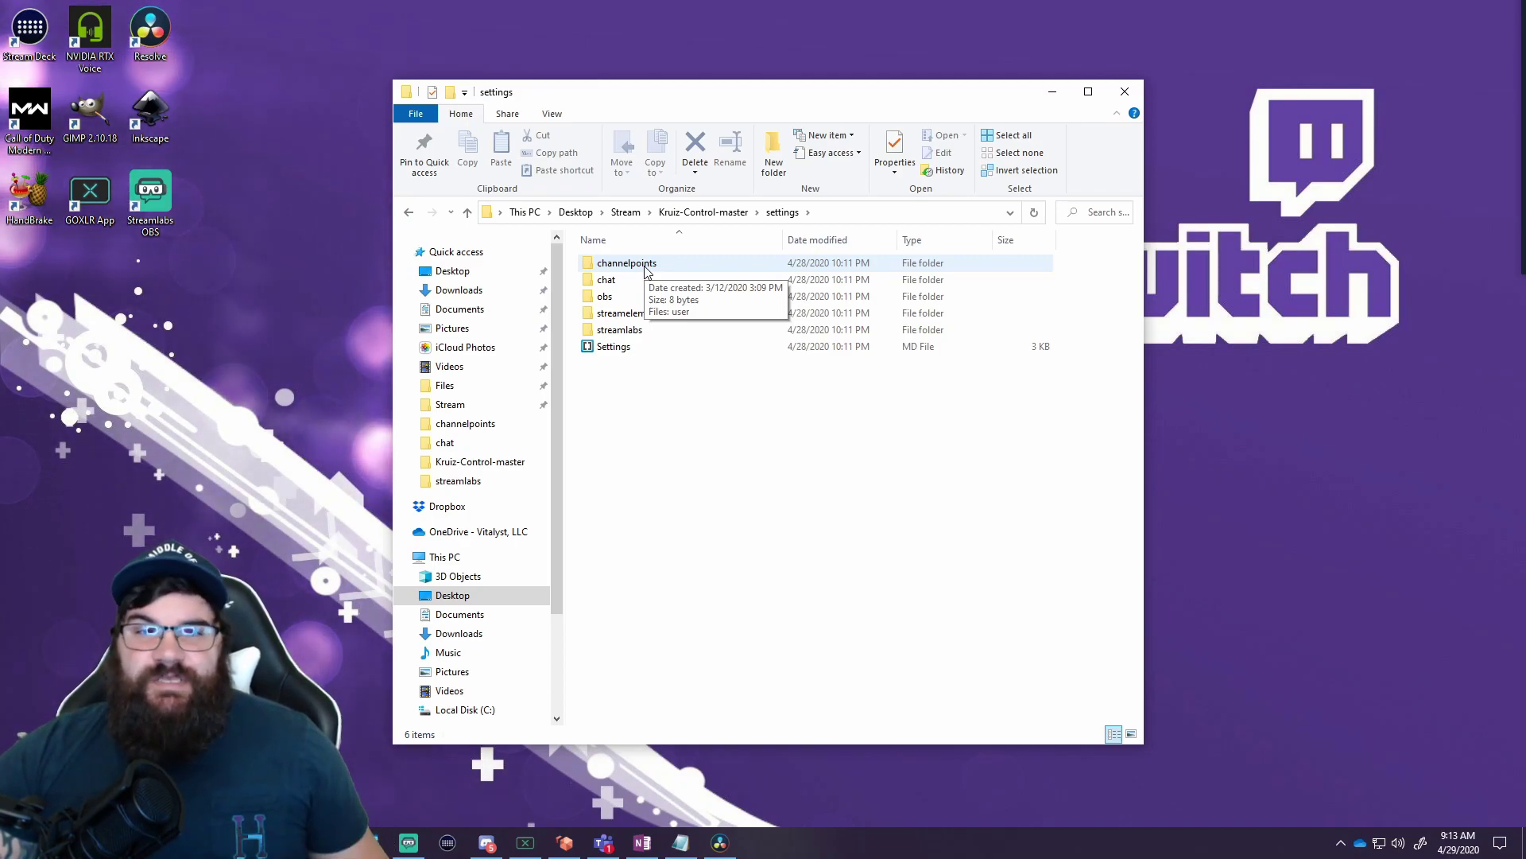
double_click(645, 266)
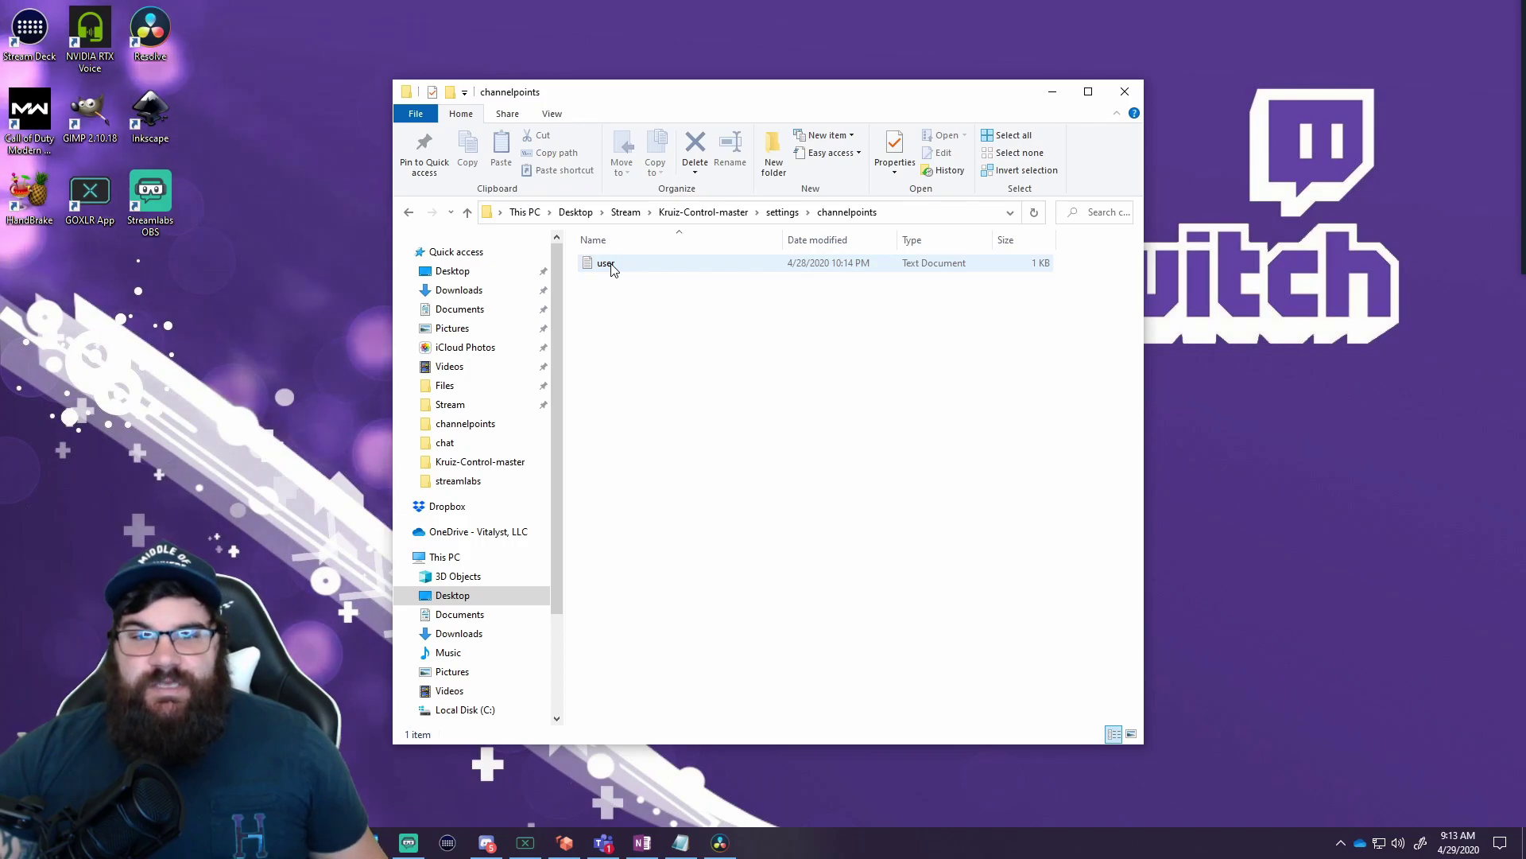
double_click(609, 264)
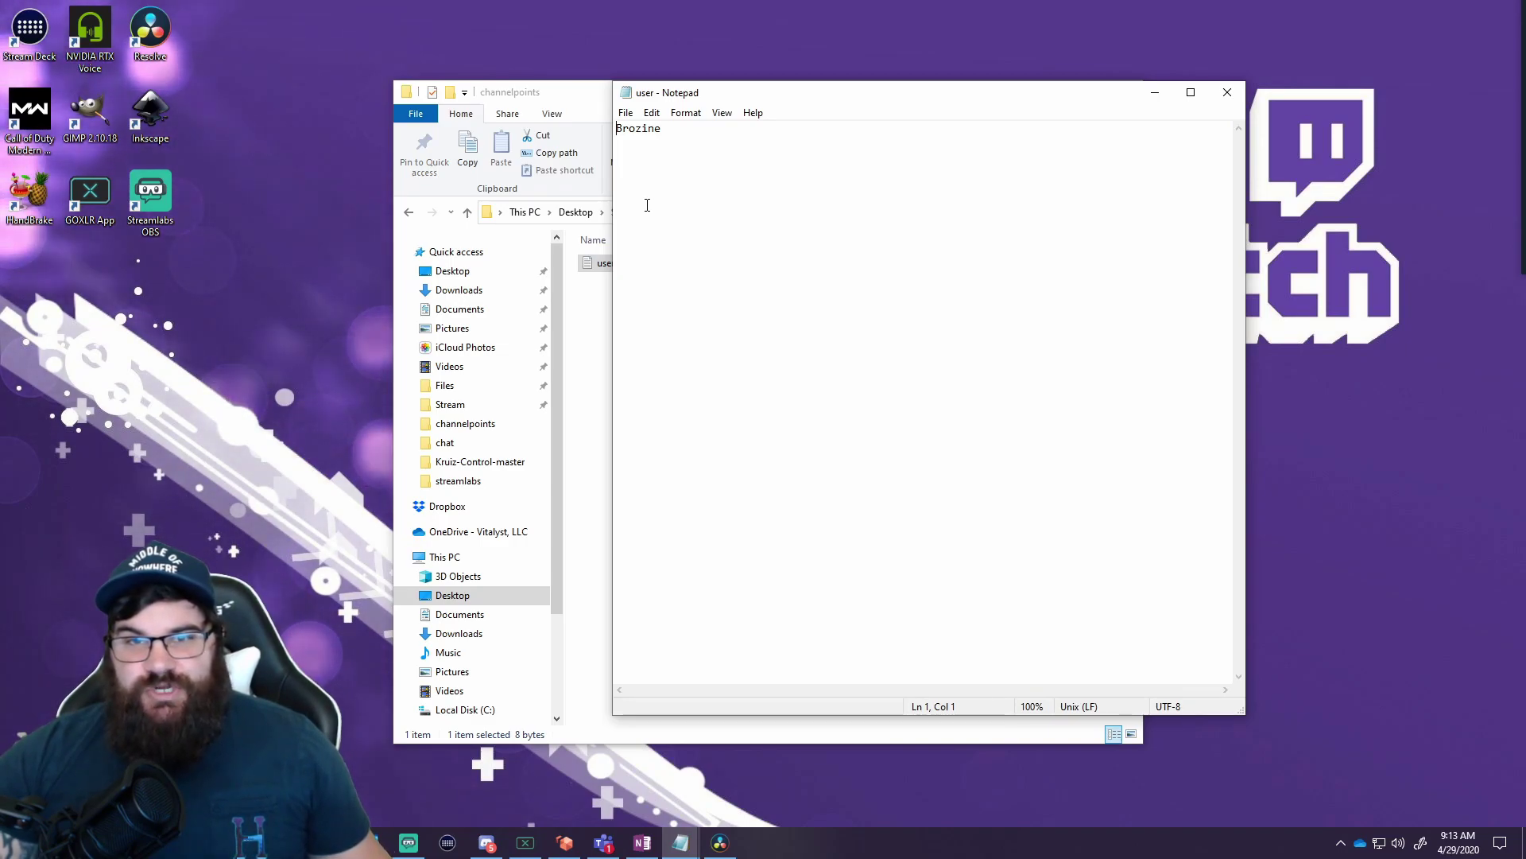
left_click(1228, 92)
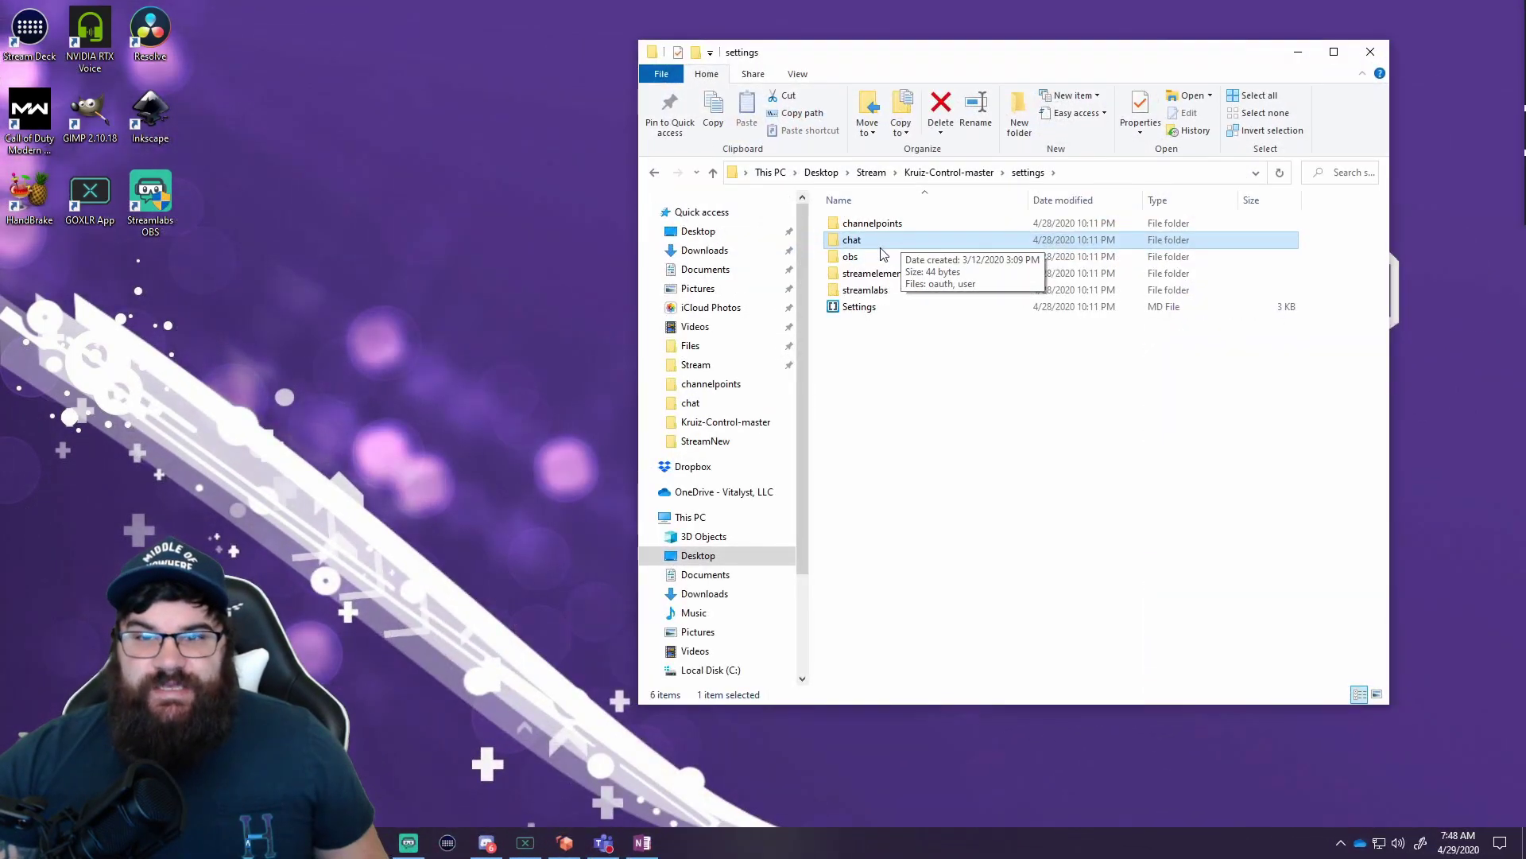
- Check the chat folder's user file, close it, and open the chat oauth file in Notepad
double_click(878, 248)
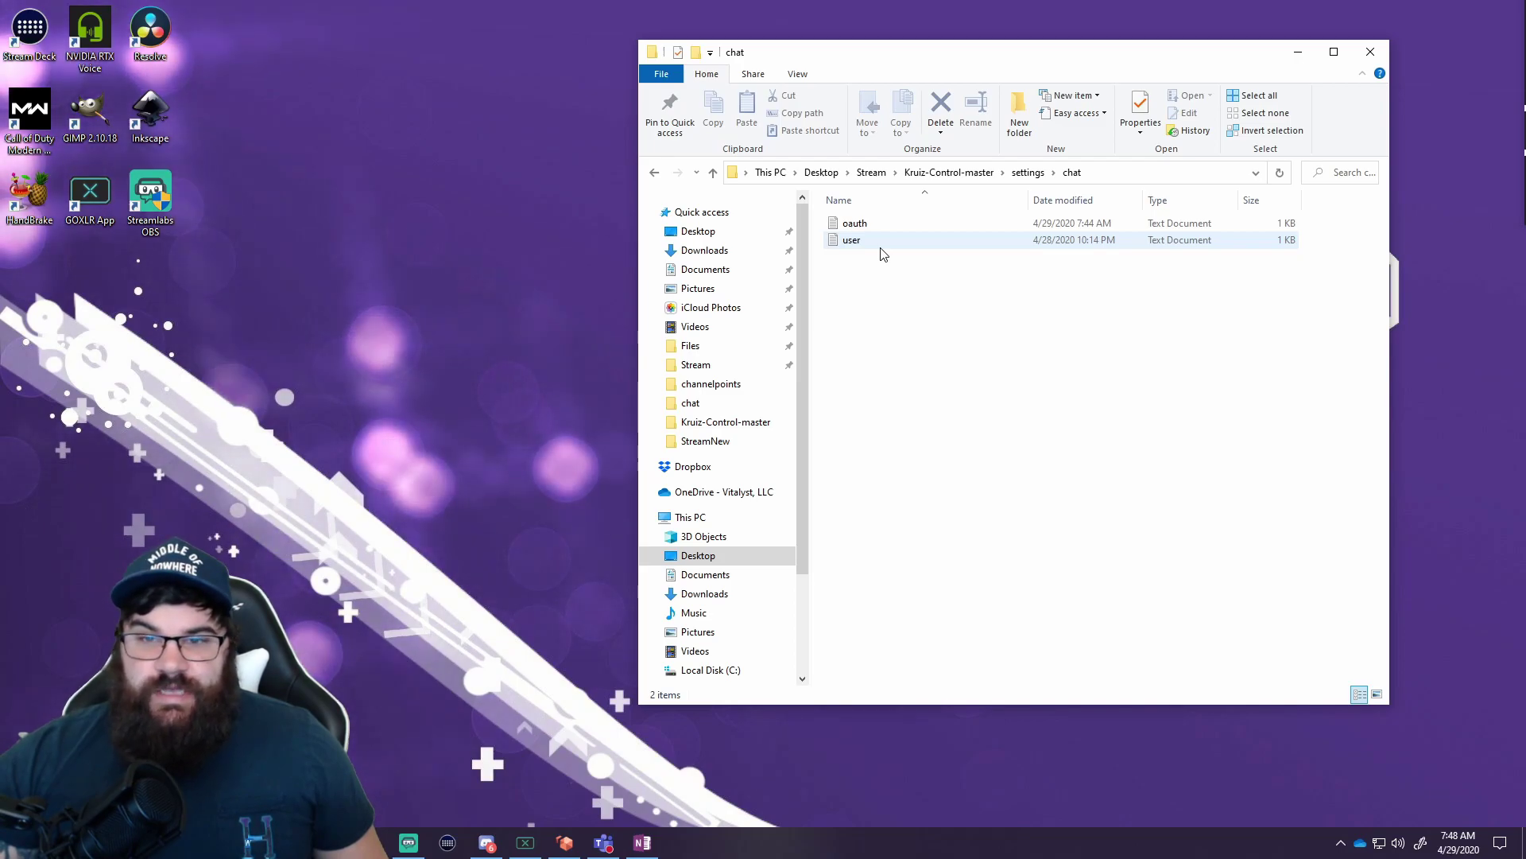
double_click(881, 249)
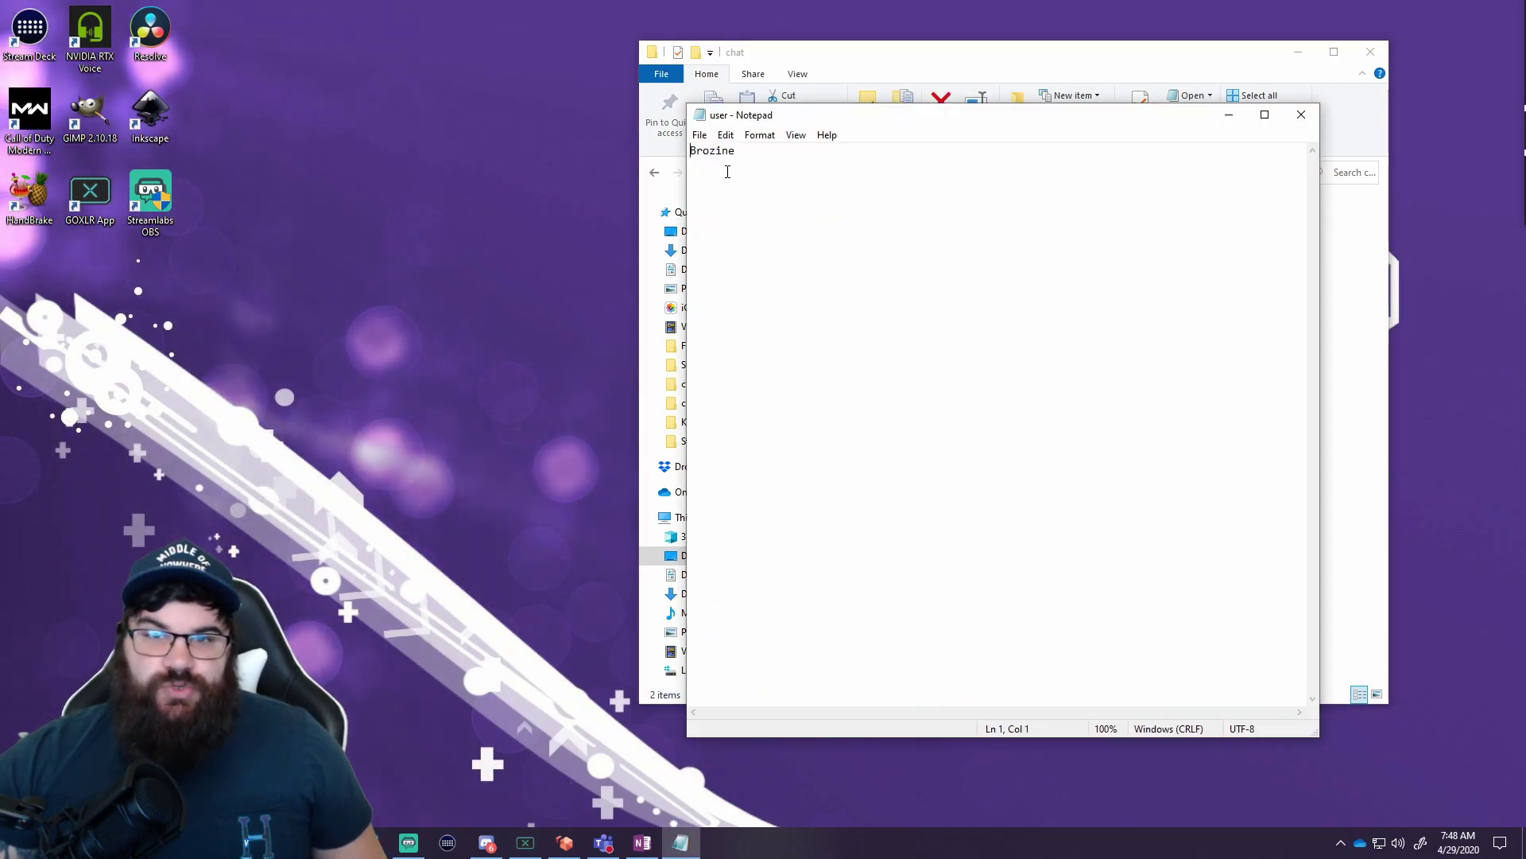
left_click(1301, 114)
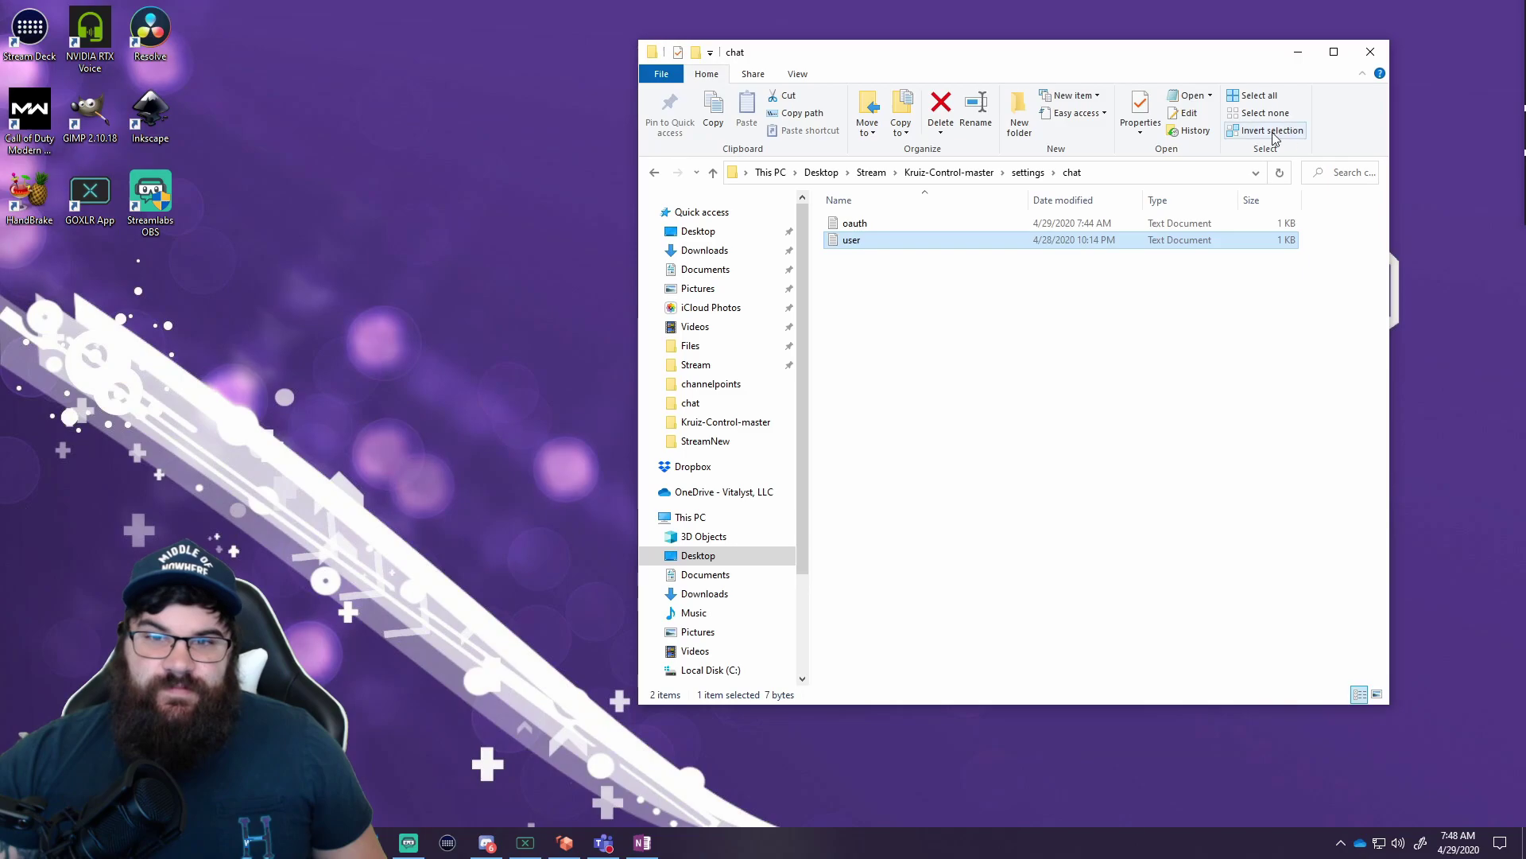
left_click(875, 226)
double_click(875, 227)
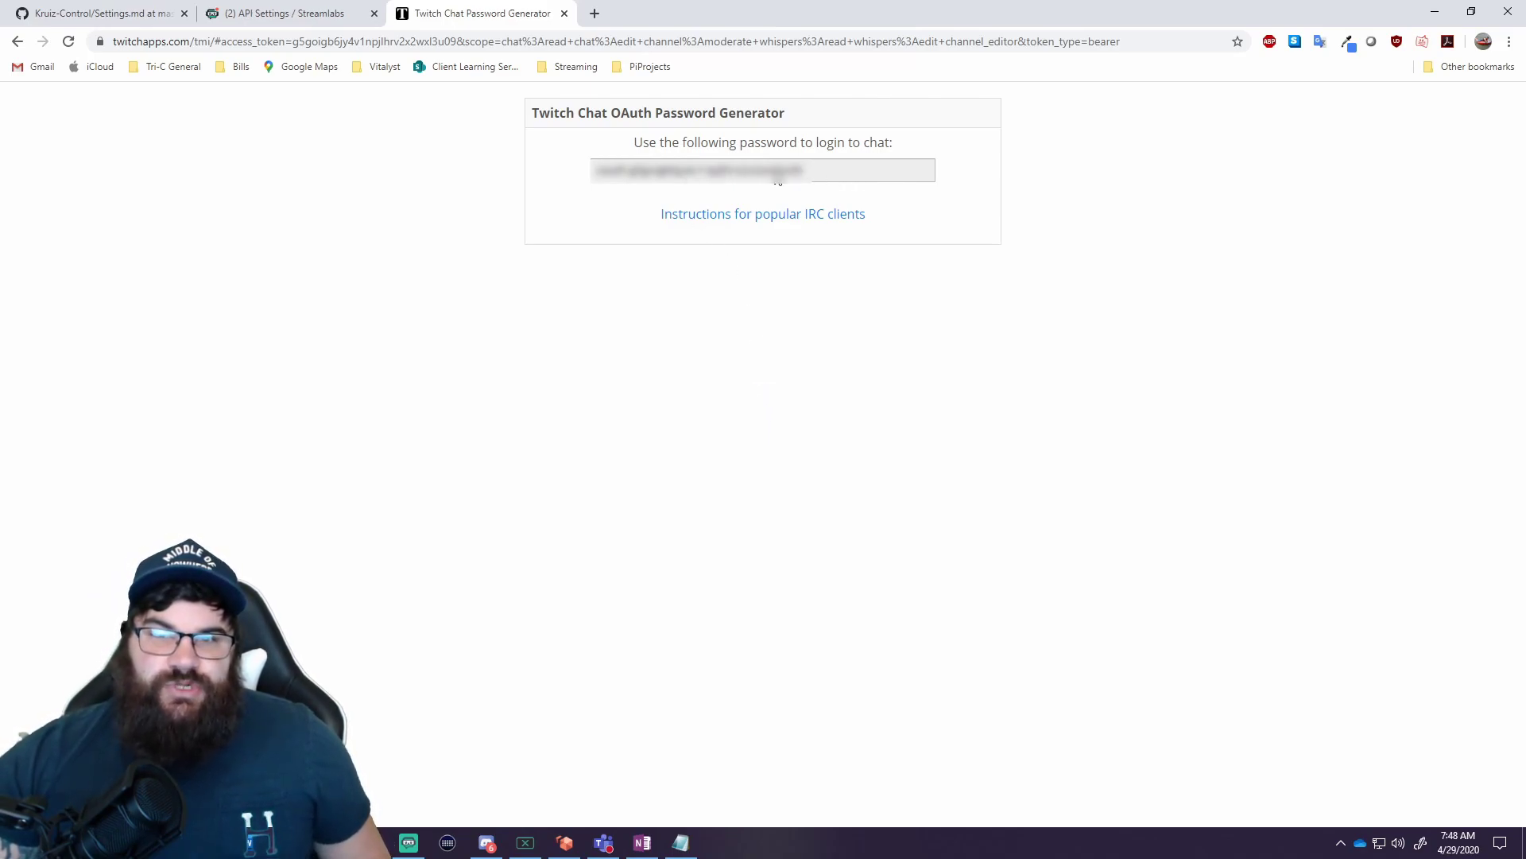
- Copy the generated Twitch chat password and paste it over the old token in the oauth file
left_click(718, 180)
right_click(715, 174)
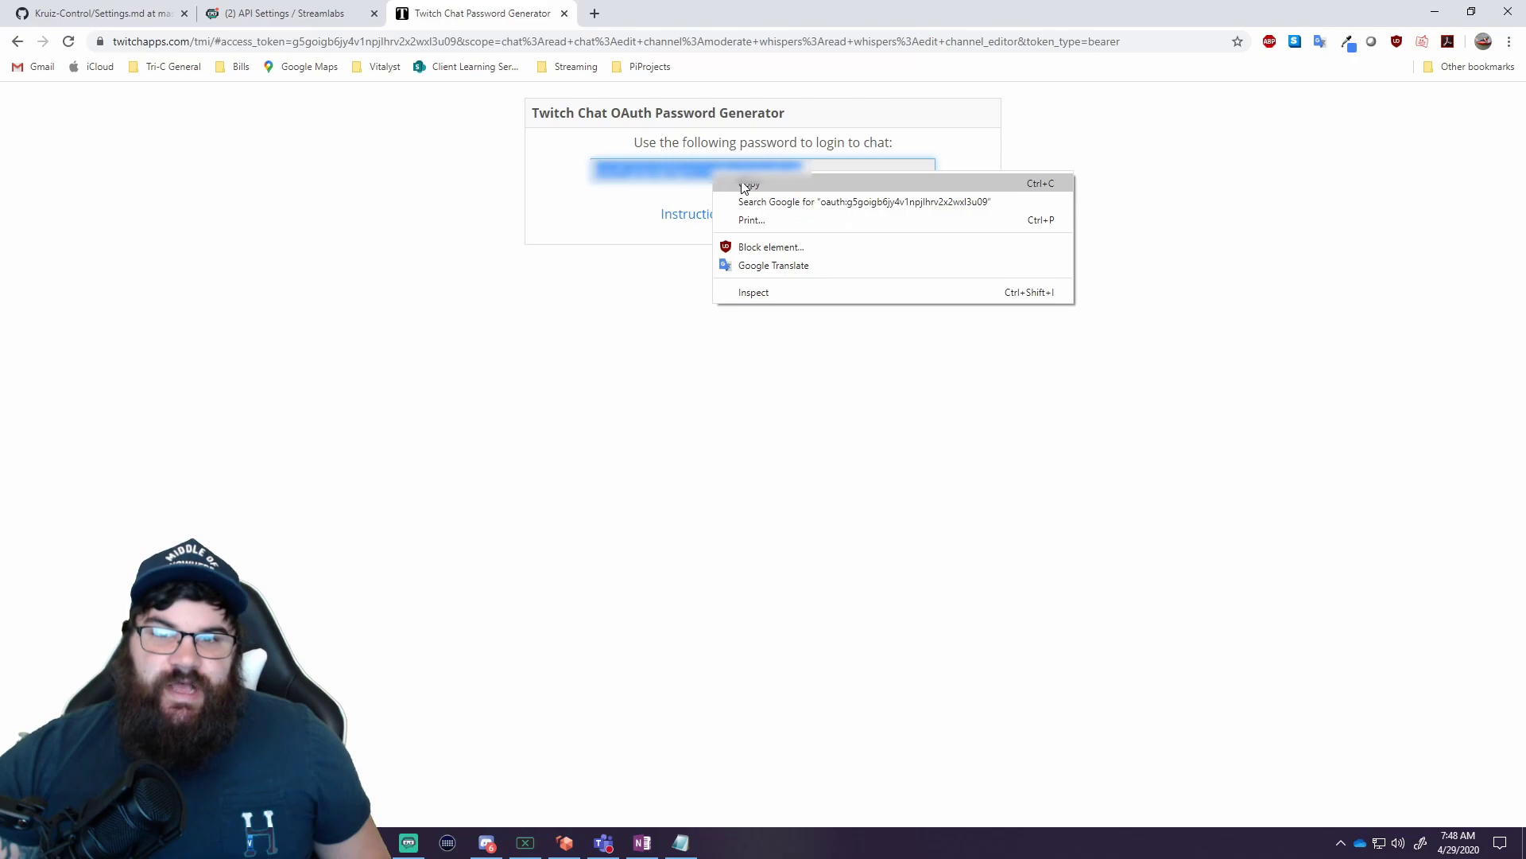
left_click(747, 184)
left_click(682, 843)
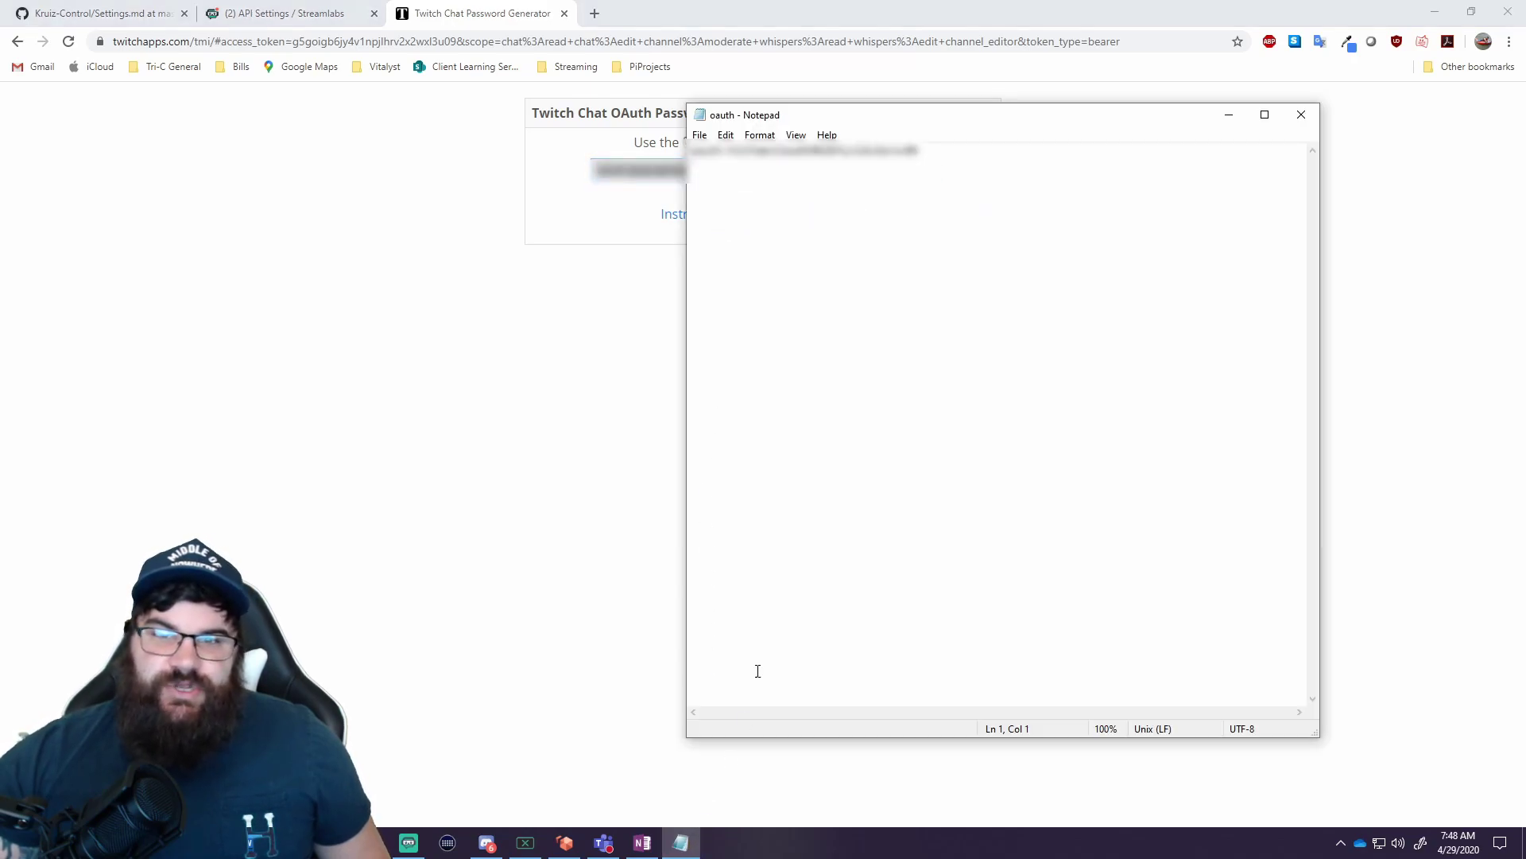
left_click_drag(934, 154, 688, 151)
key("ctrl+v")
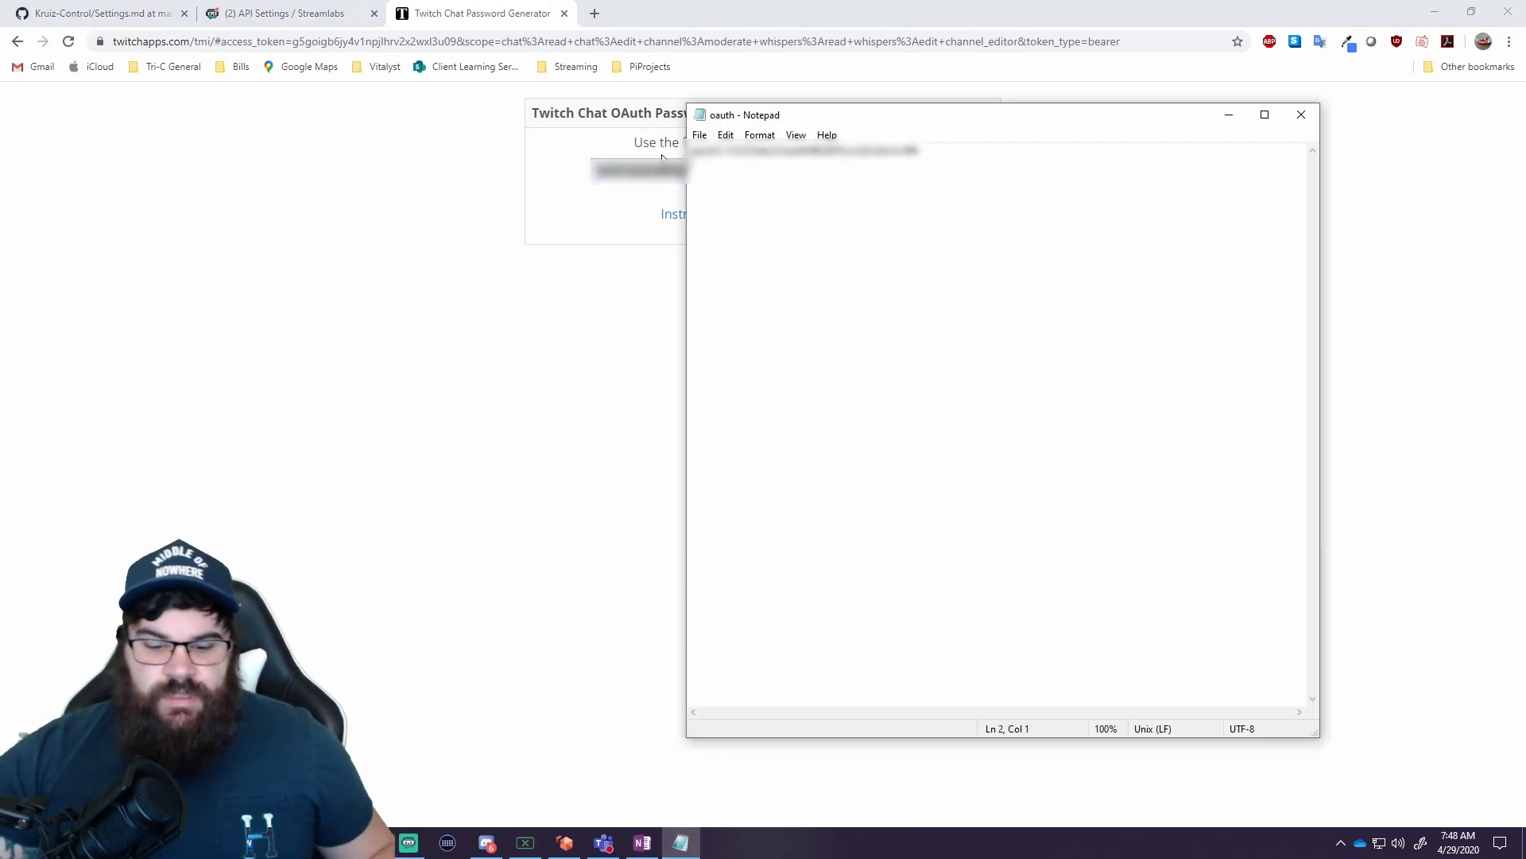
key("ctrl+a")
key("Delete")
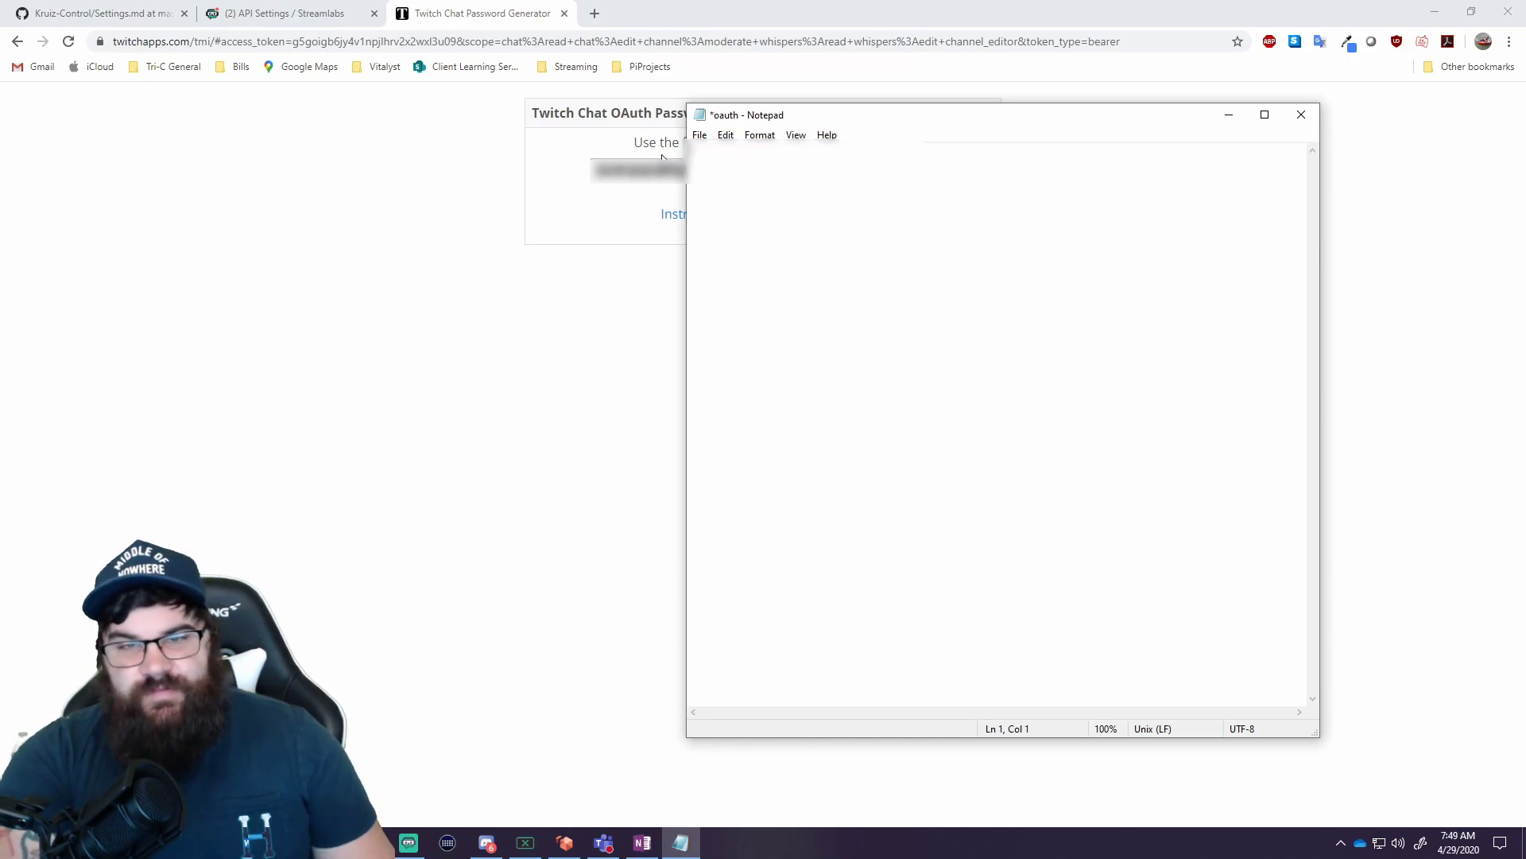
key("ctrl+v")
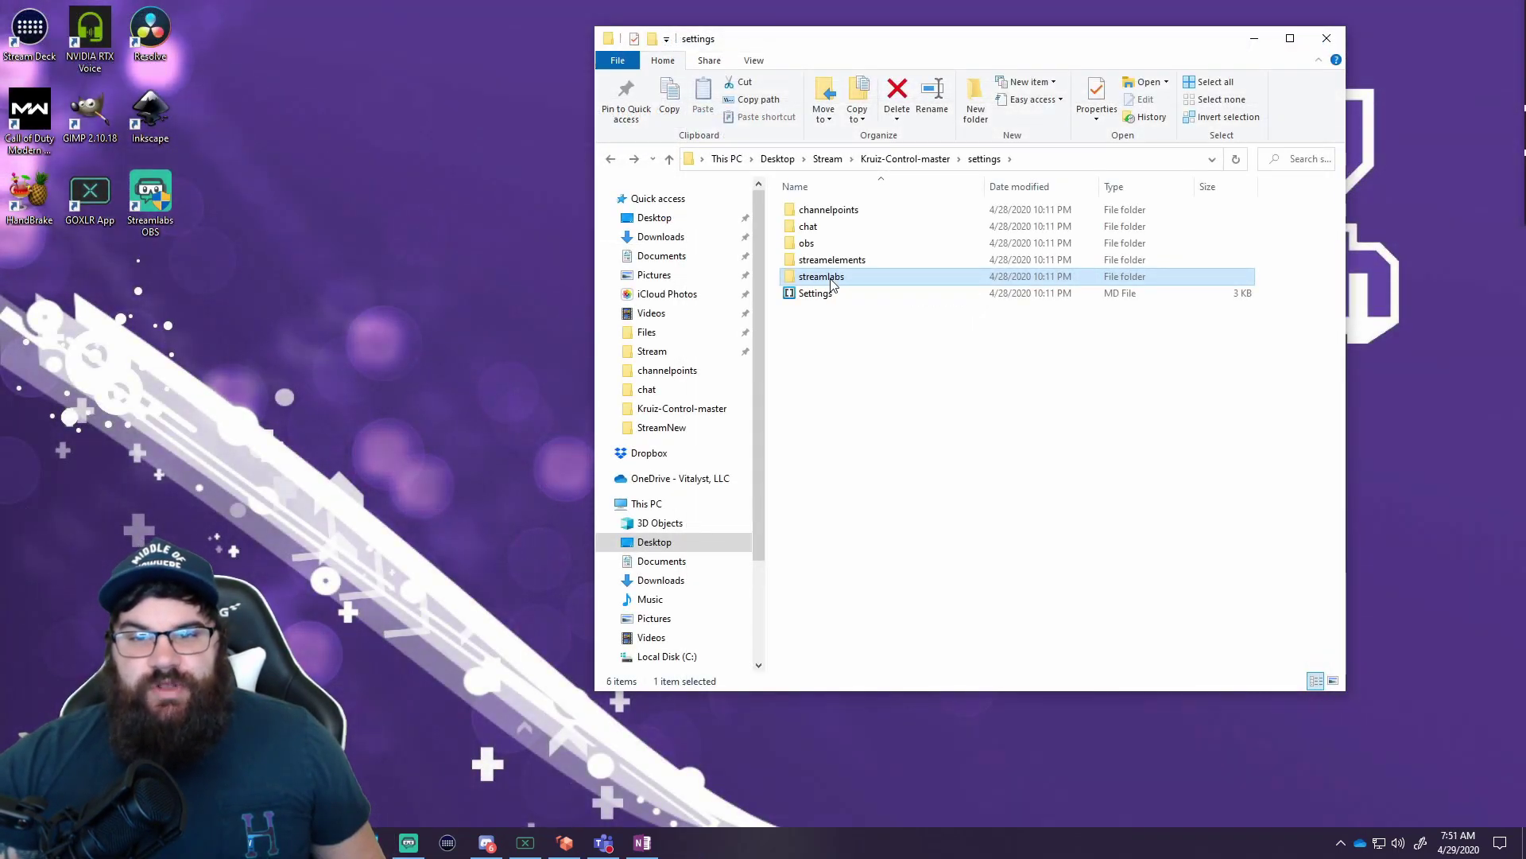
- Open the streamlabs folder's socketAPIToken file, then switch to the Streamlabs API Settings page in Chrome
double_click(832, 284)
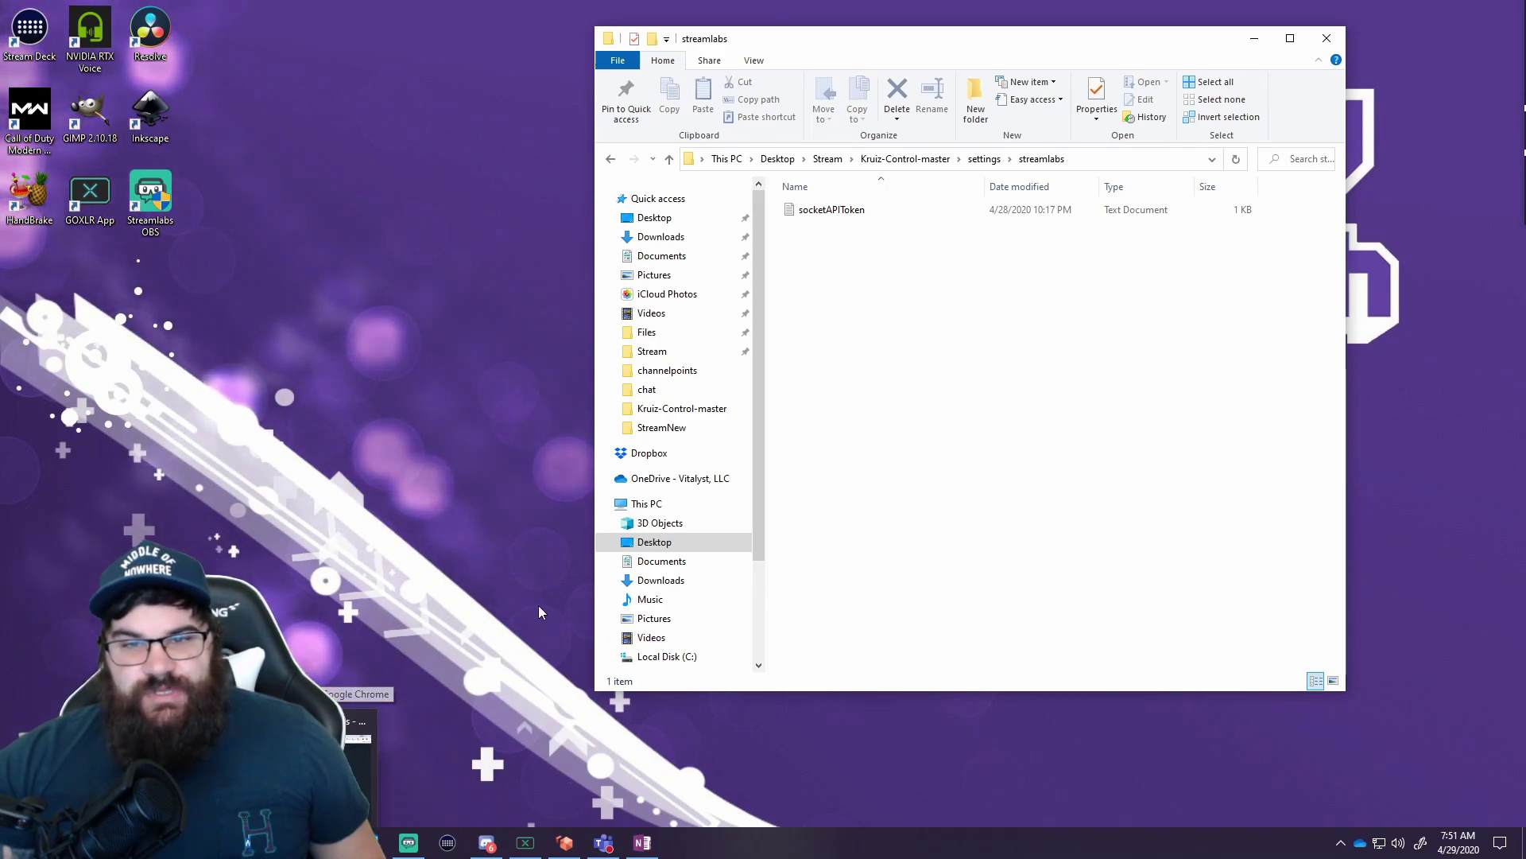
double_click(838, 214)
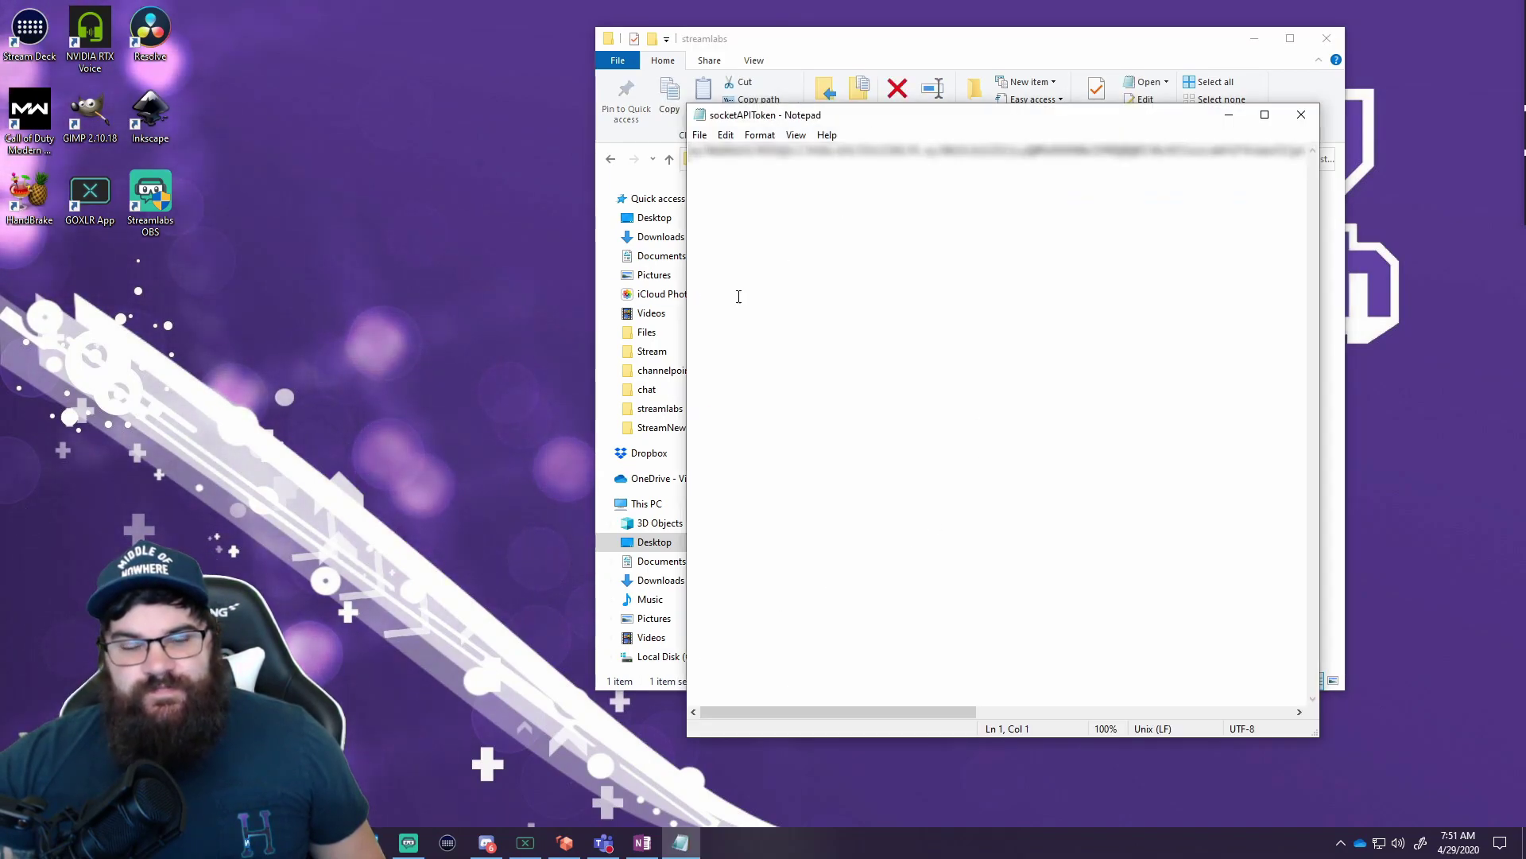
key("alt+Tab")
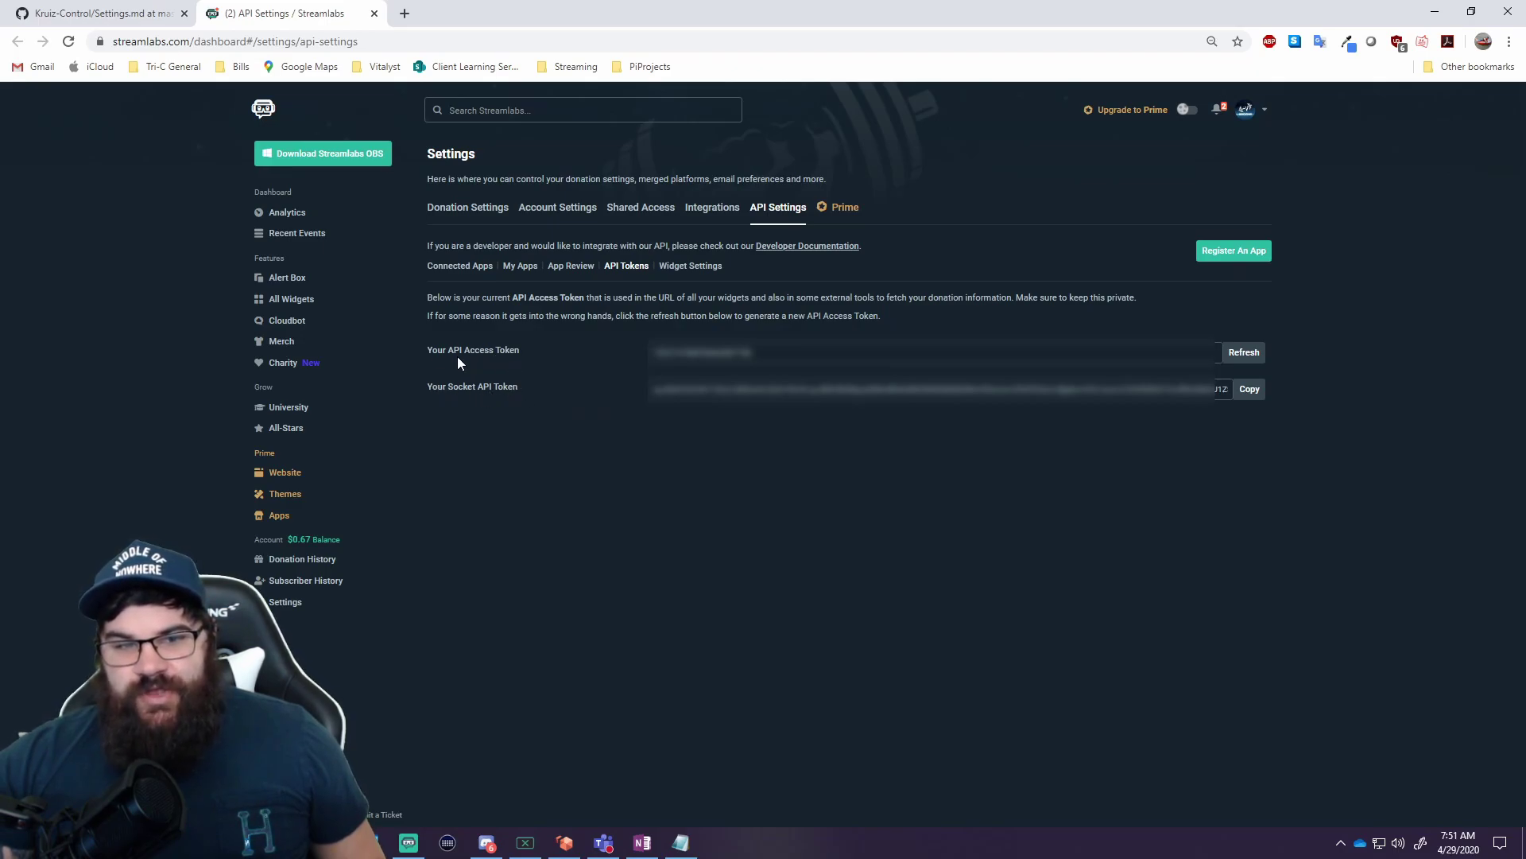
- Copy Your Socket API Token and paste it in place of the old token in socketAPIToken
left_click(1250, 390)
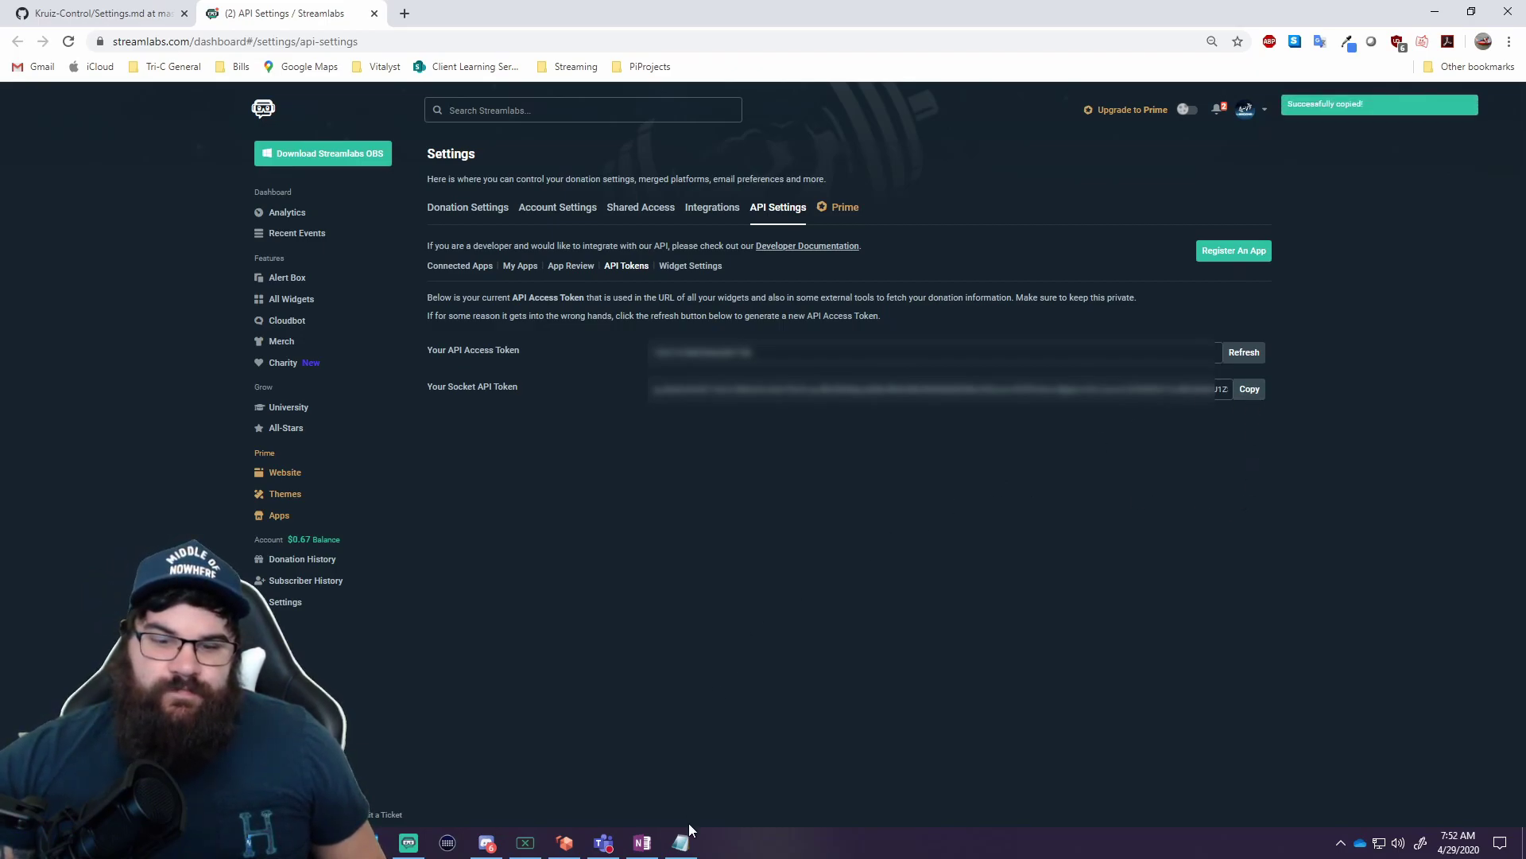
left_click(682, 841)
double_click(819, 152)
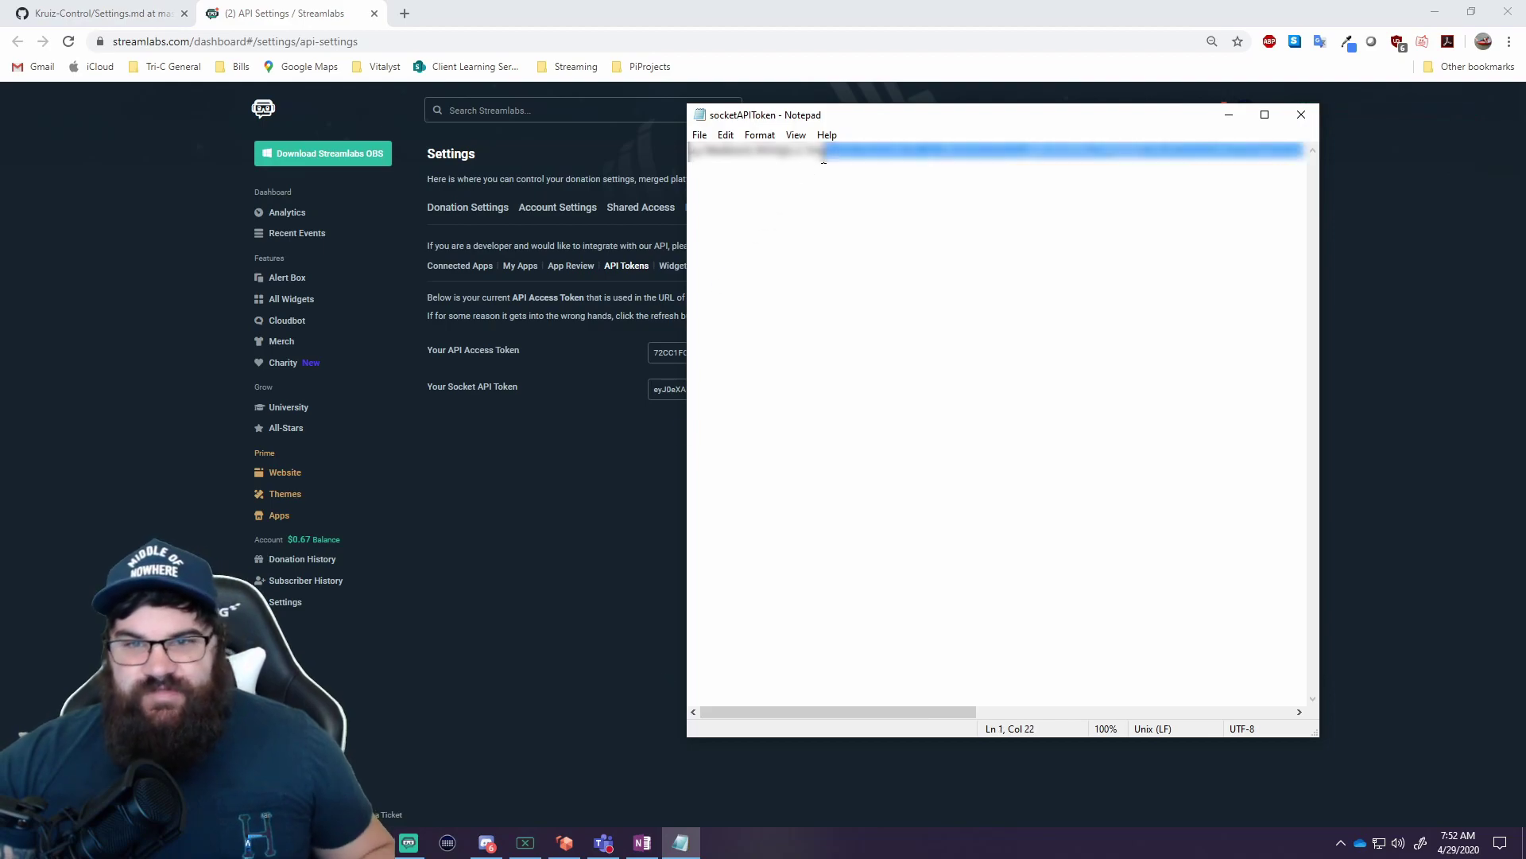
key("BackSpace")
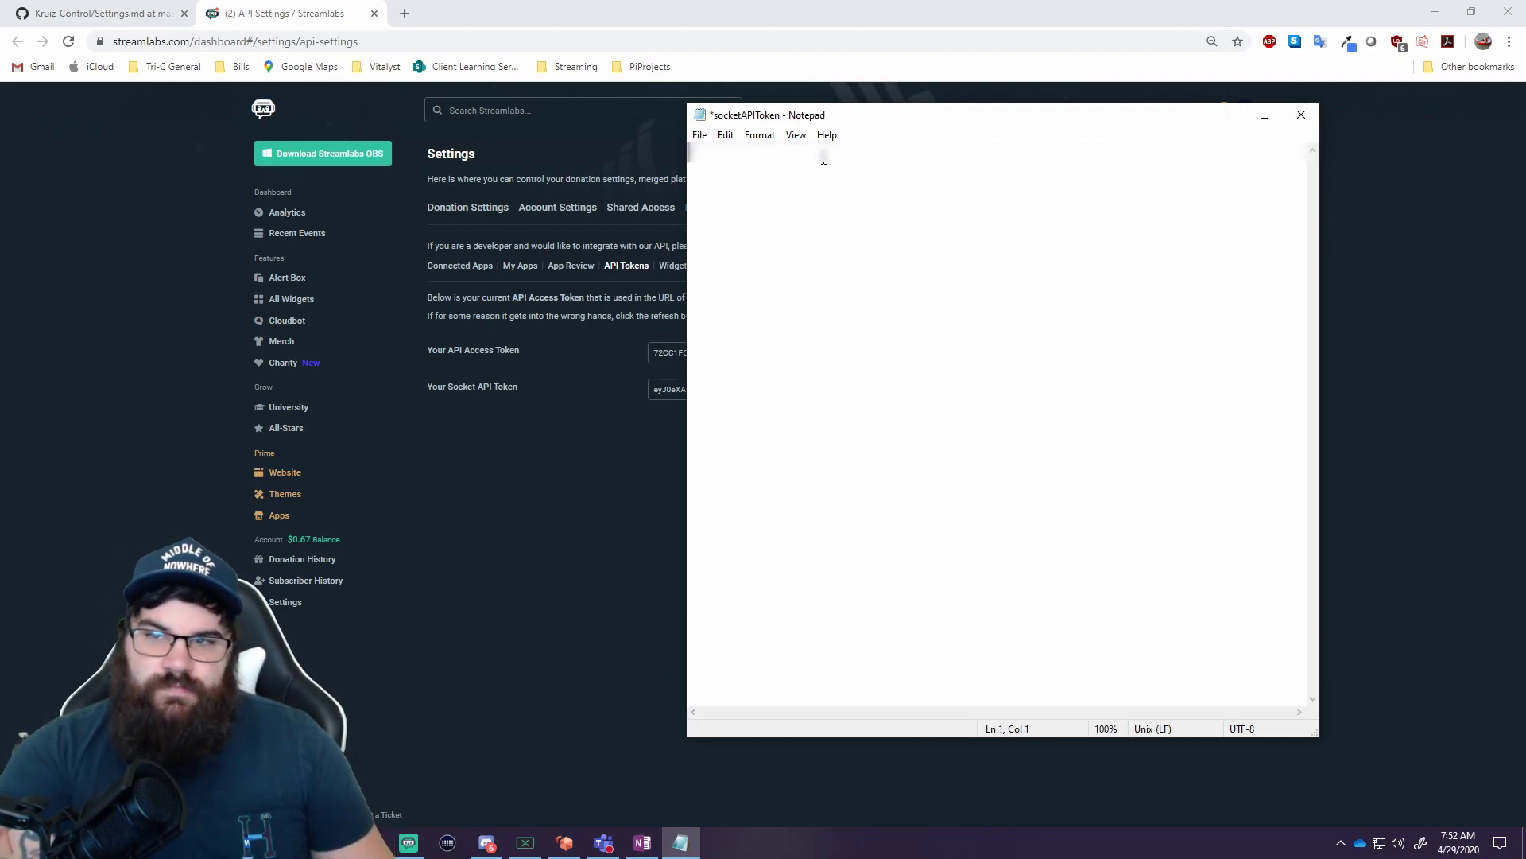
key("ctrl+v")
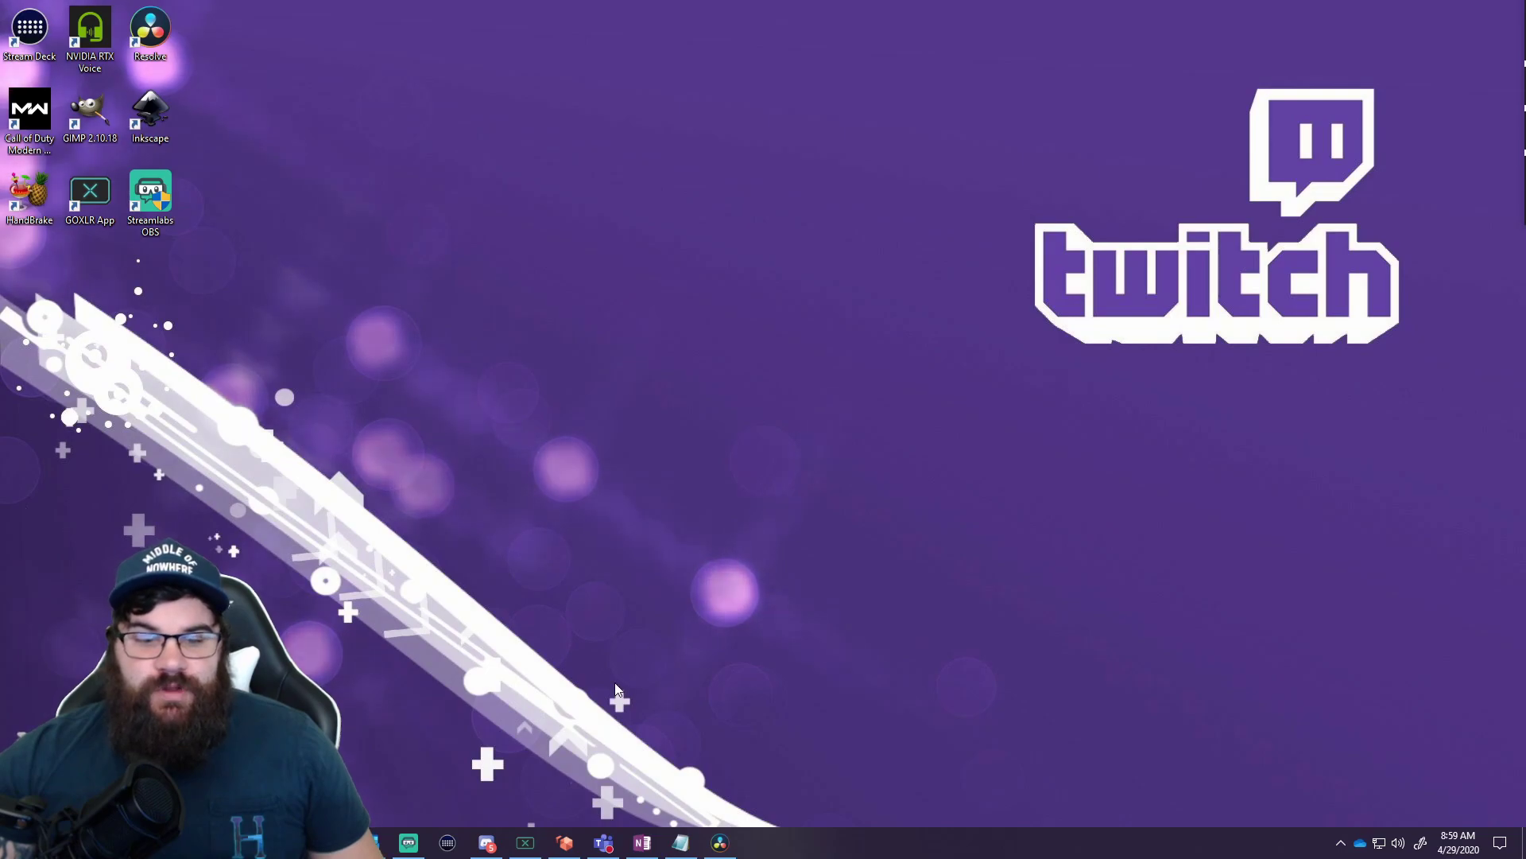
- In Streamlabs OBS, select the KruizControl scene and open the Add Source dialog
left_click(410, 846)
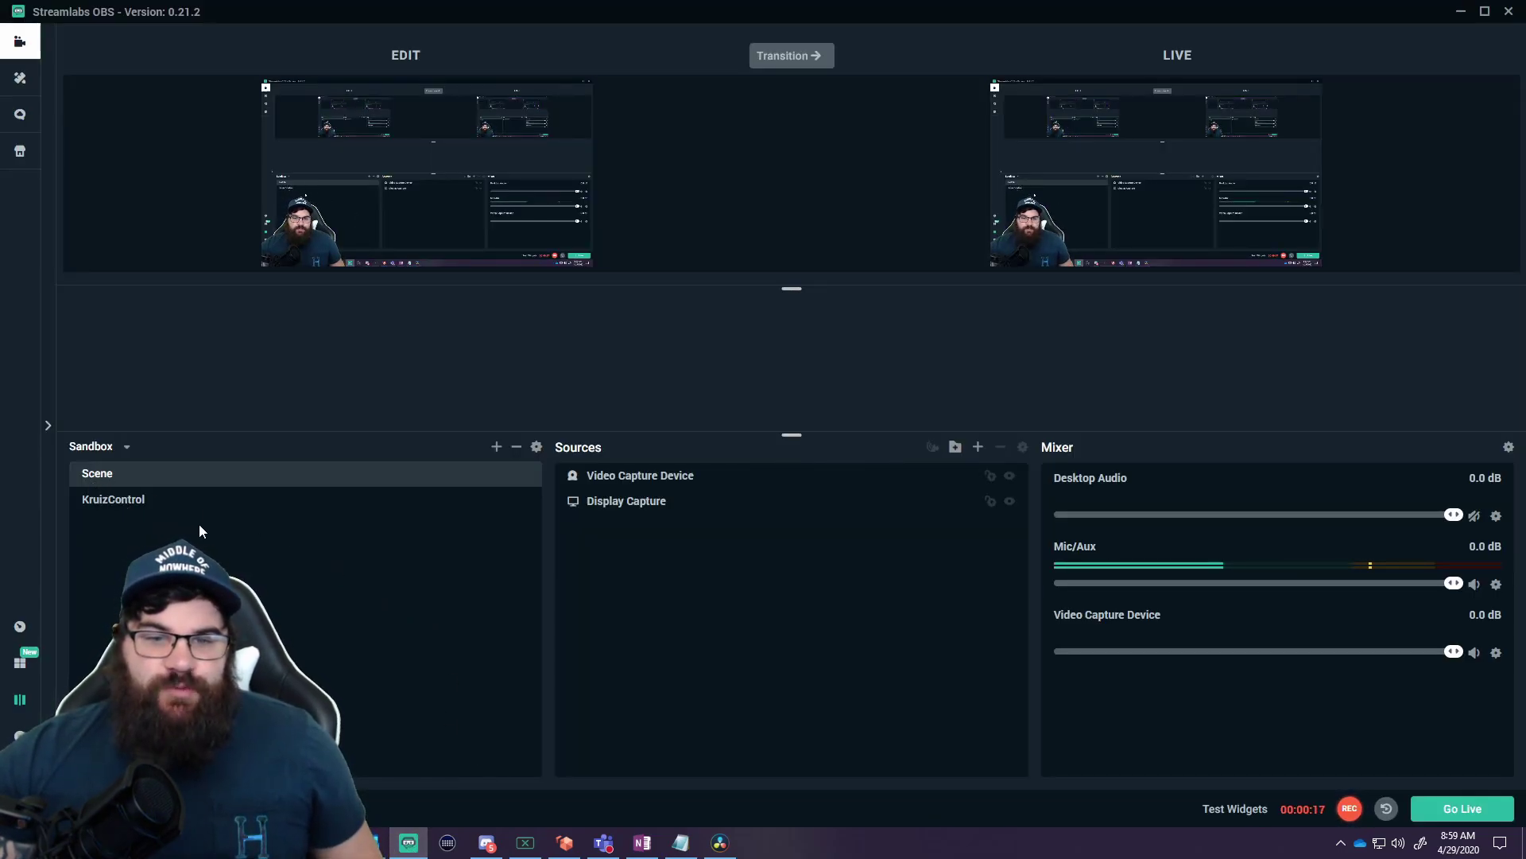
left_click(121, 507)
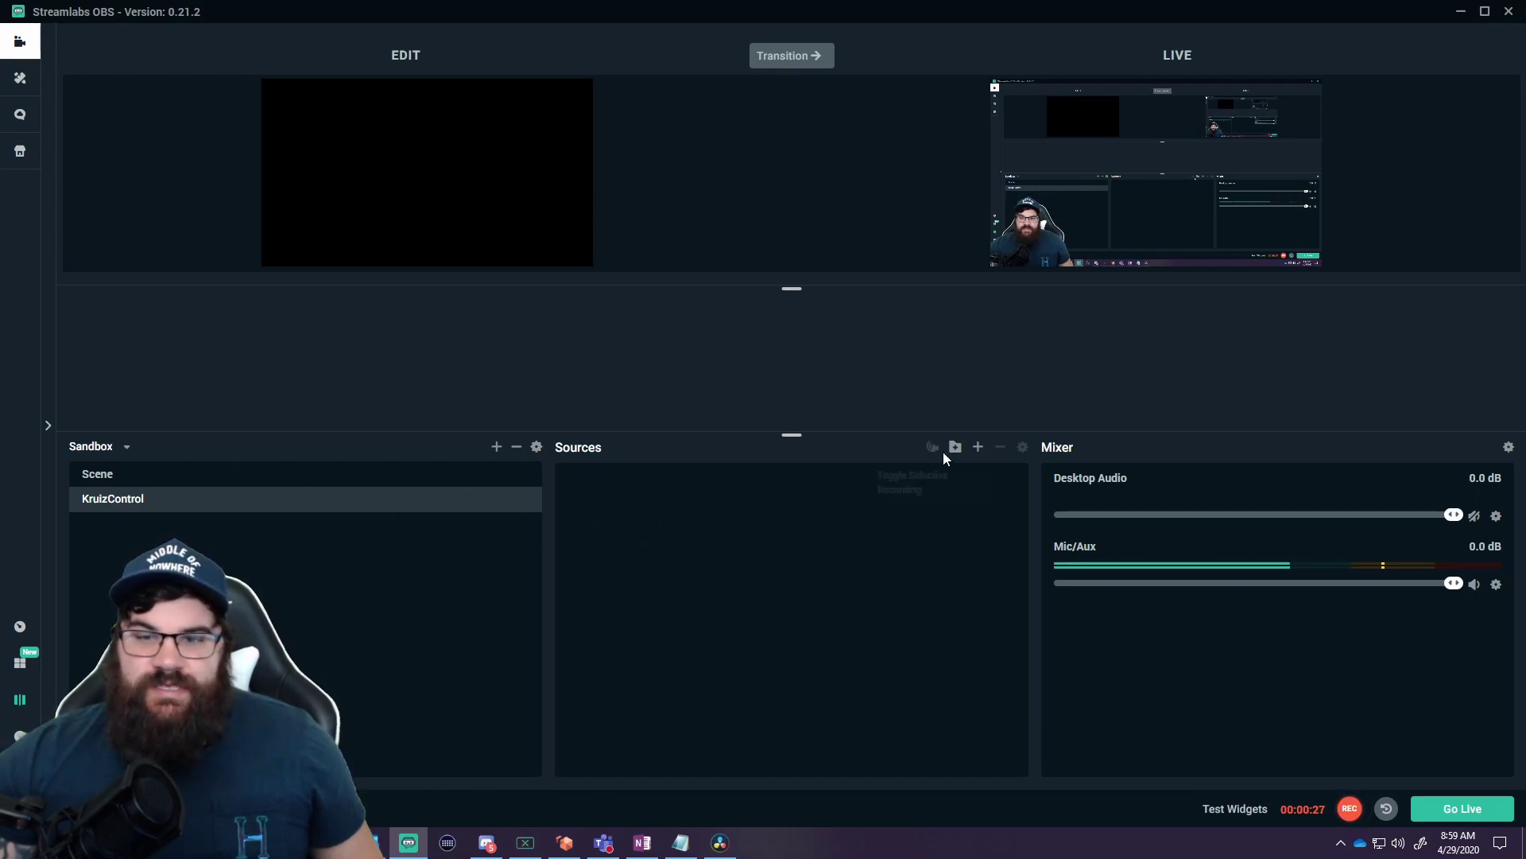
left_click(979, 447)
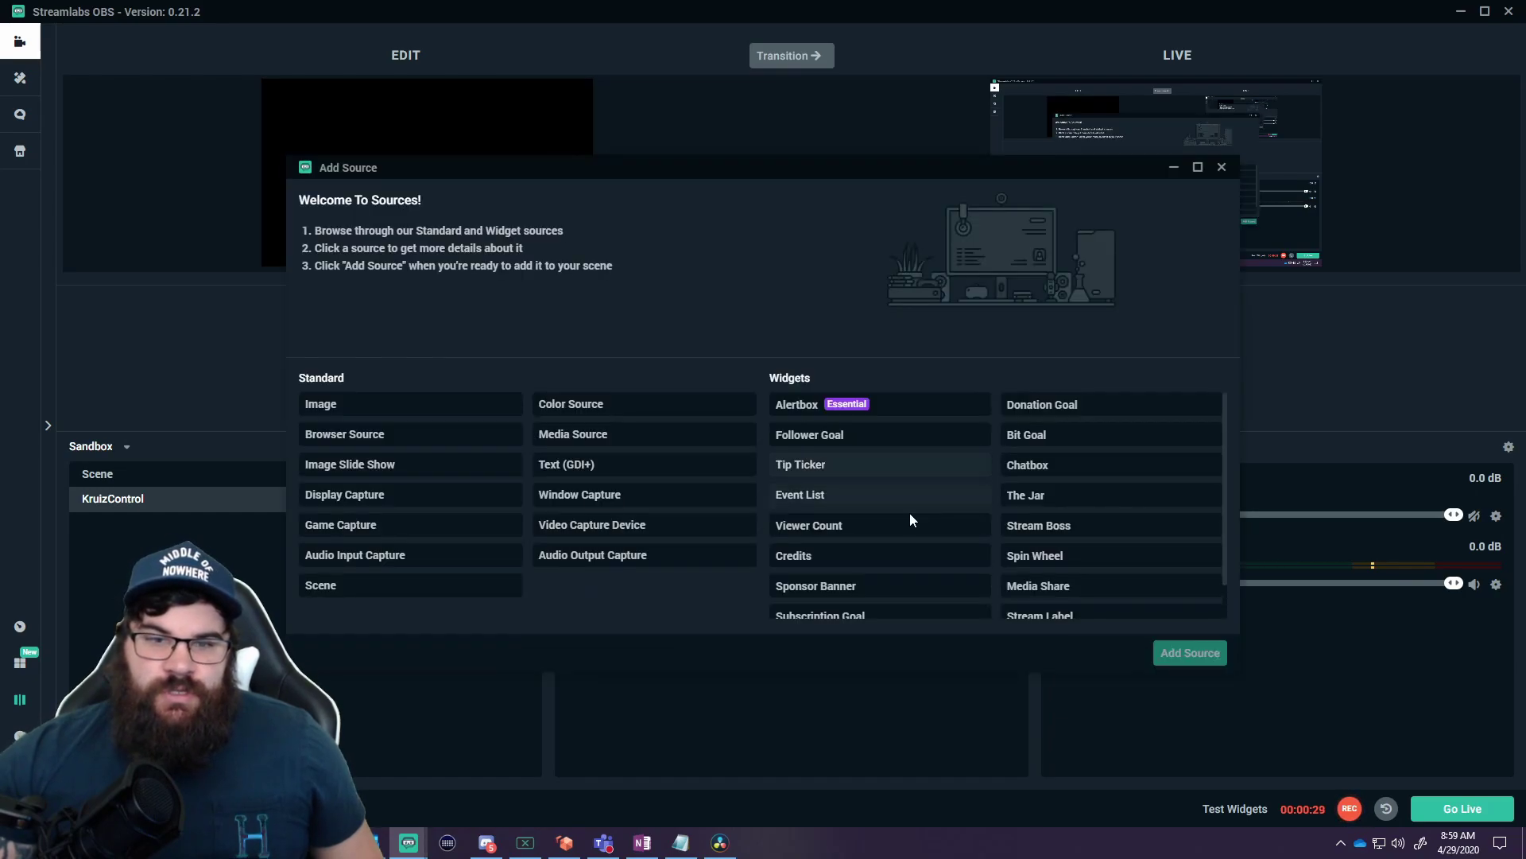
- Choose Browser Source and enter KruizControl as the new source's name
left_click(326, 437)
left_click(1171, 659)
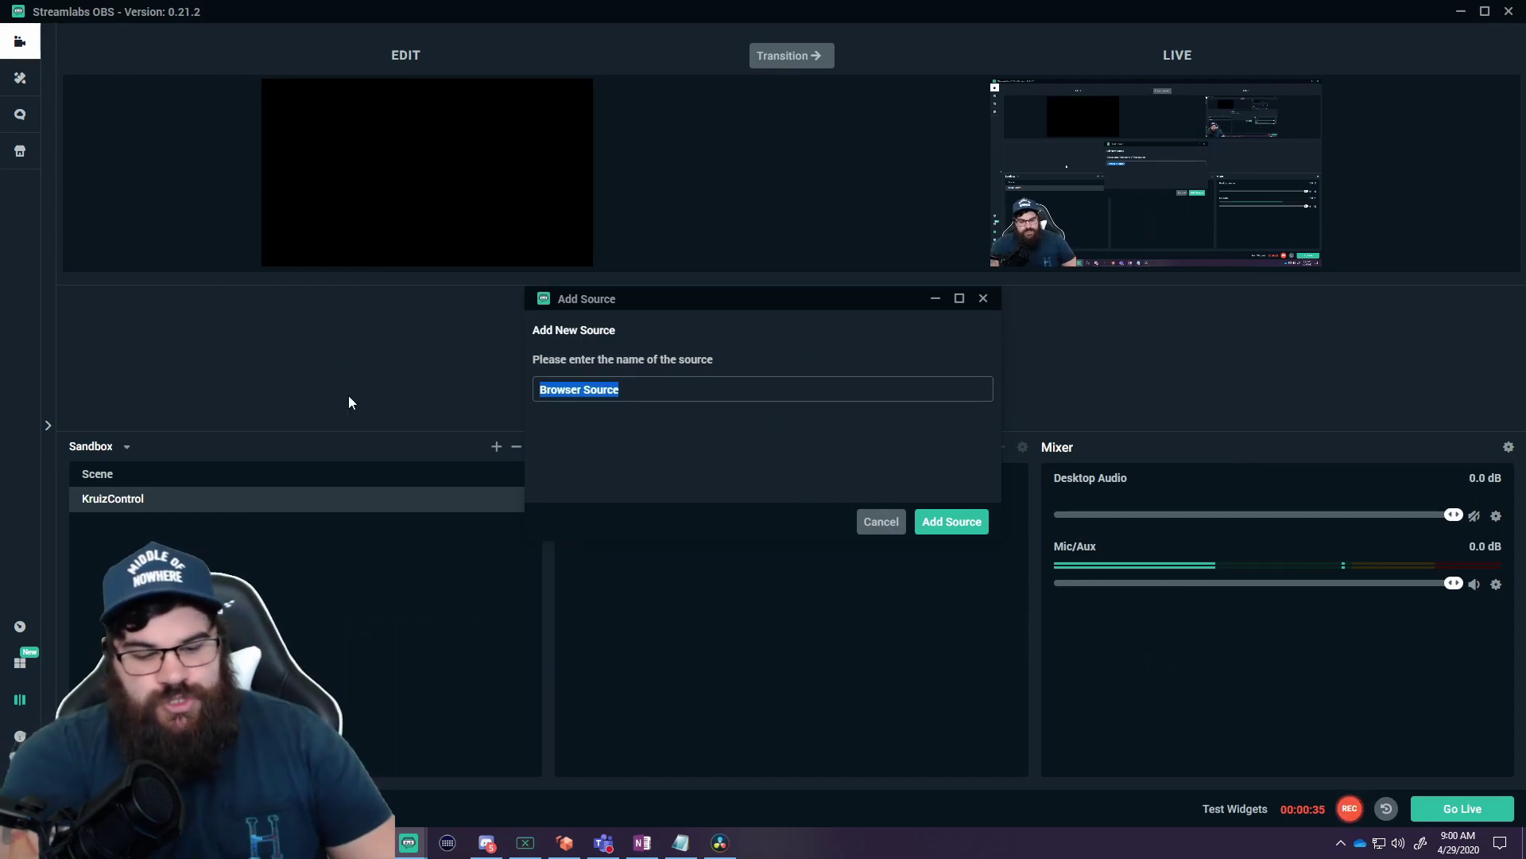
type("KruizControl")
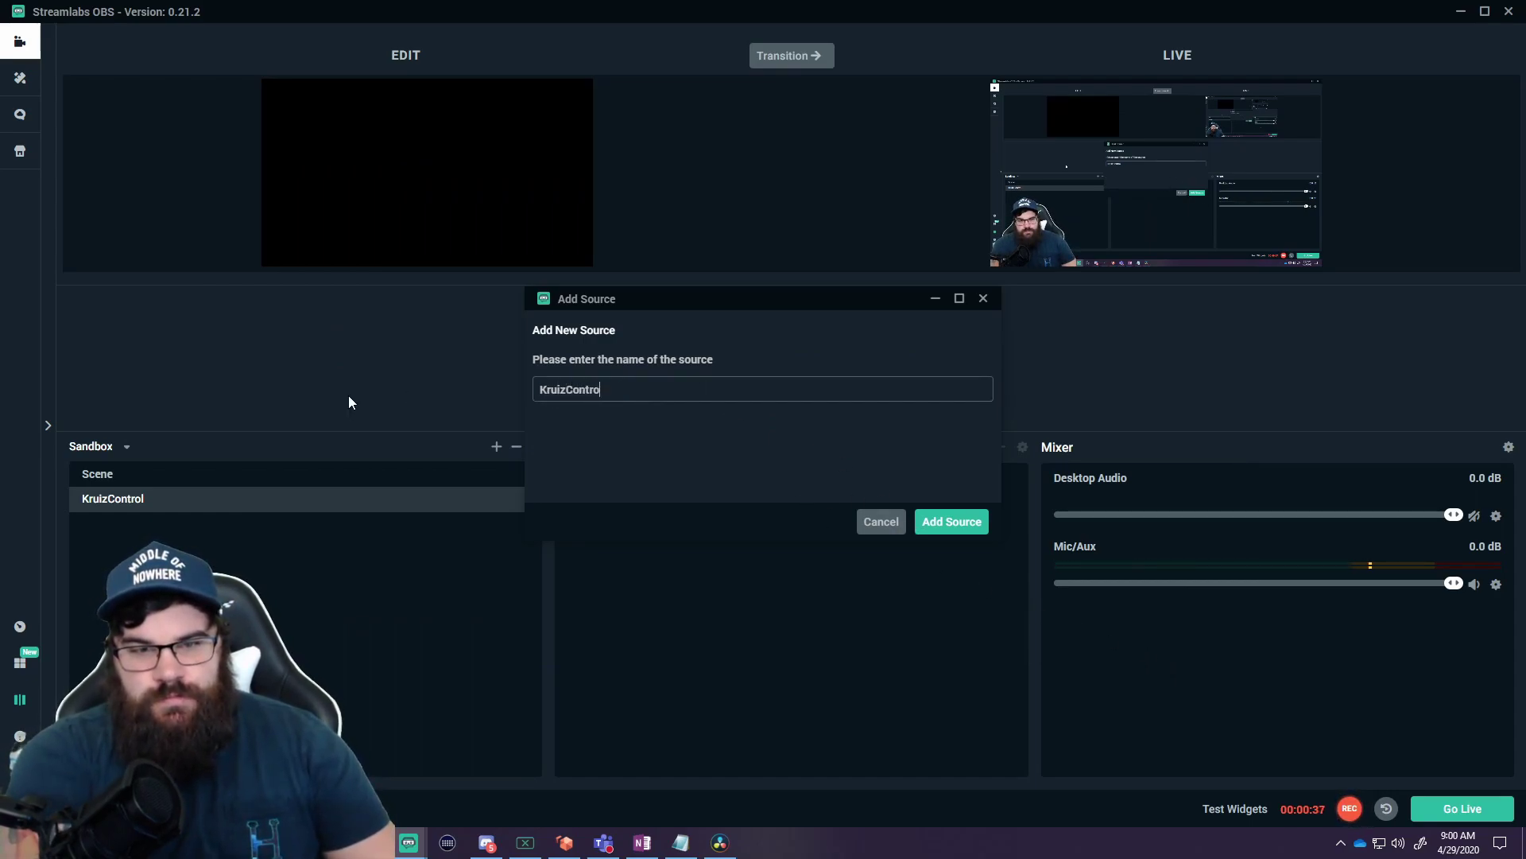
- Add the KruizControl browser source using local file Kruiz-Control-master\index, with Shutdown source when not visible off
left_click(924, 523)
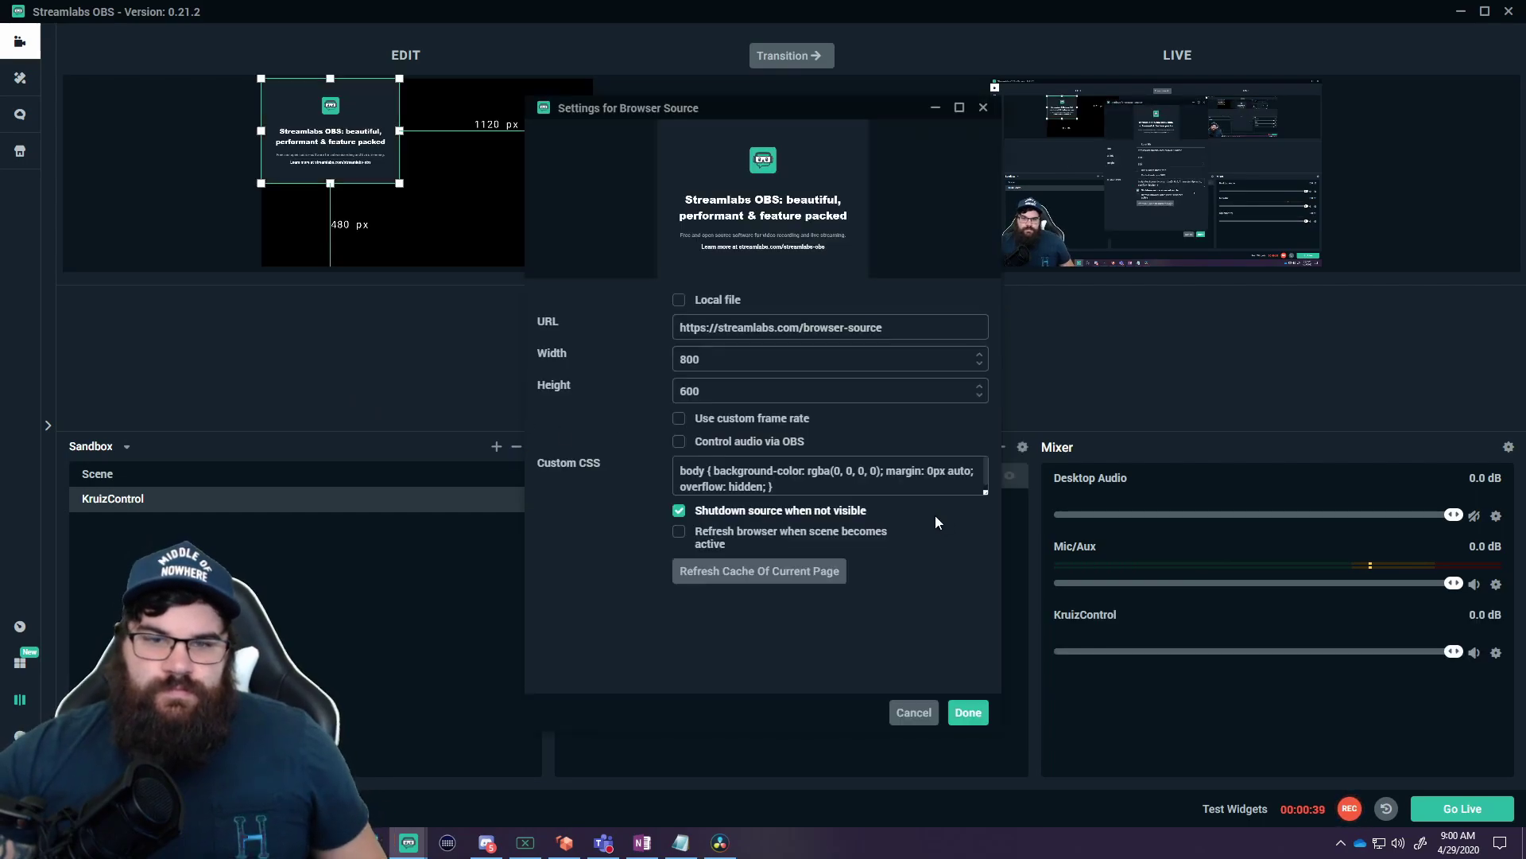
left_click(680, 302)
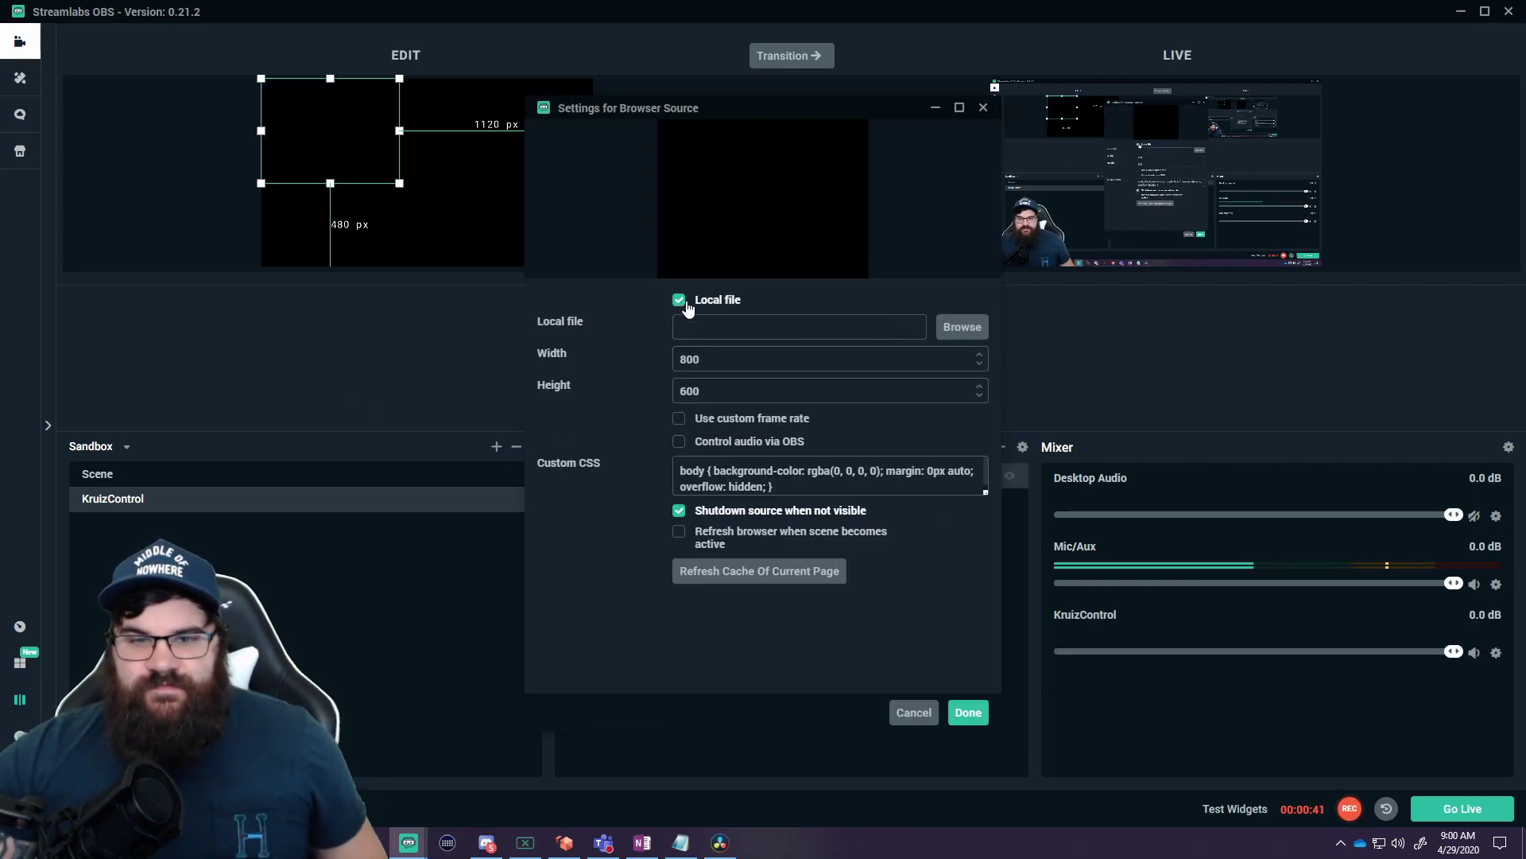
left_click(964, 328)
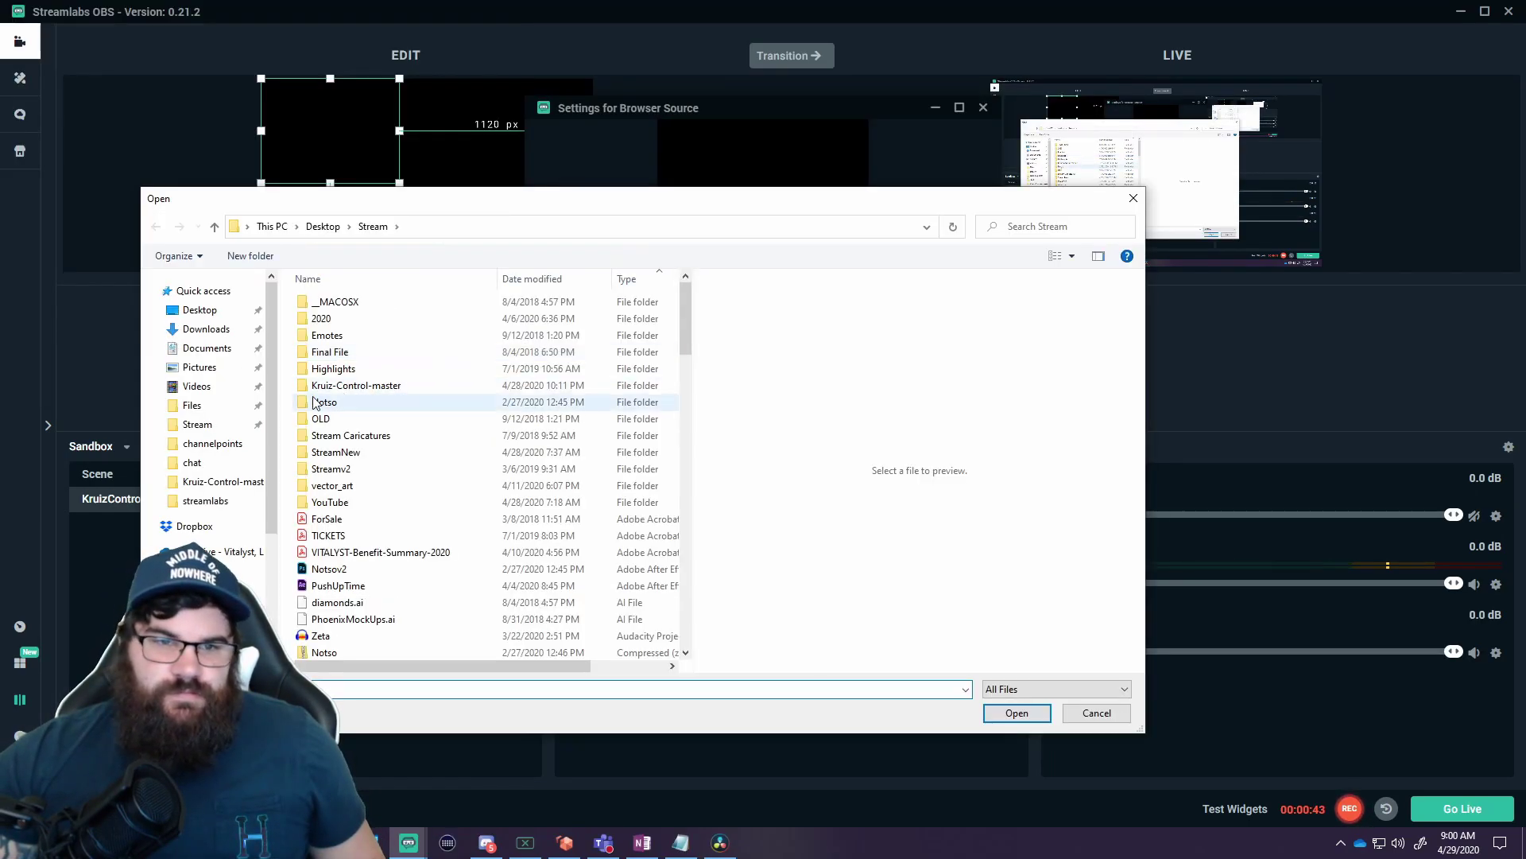
double_click(334, 388)
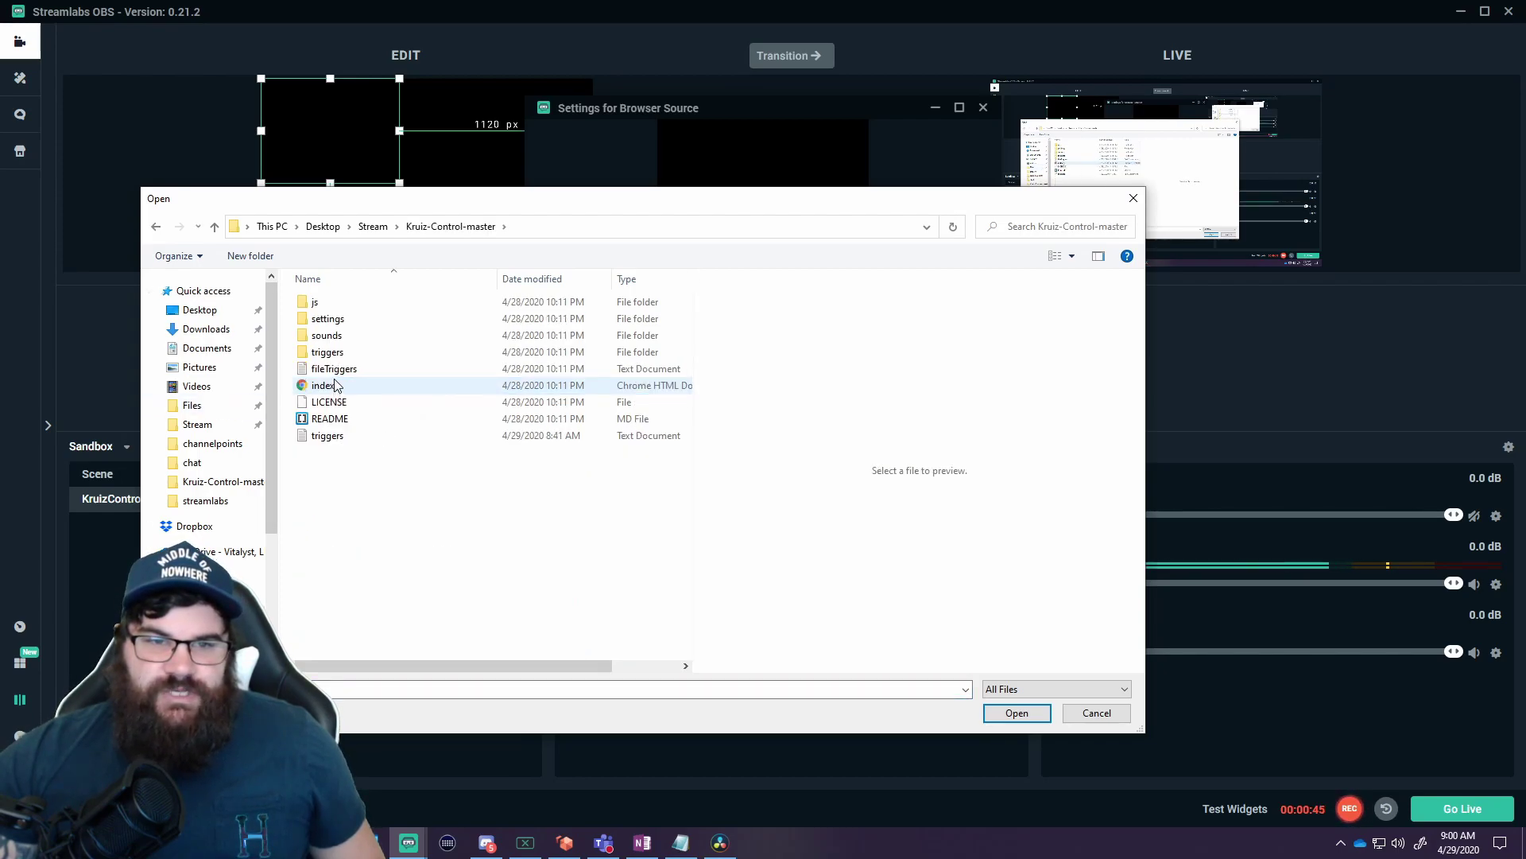
left_click(328, 389)
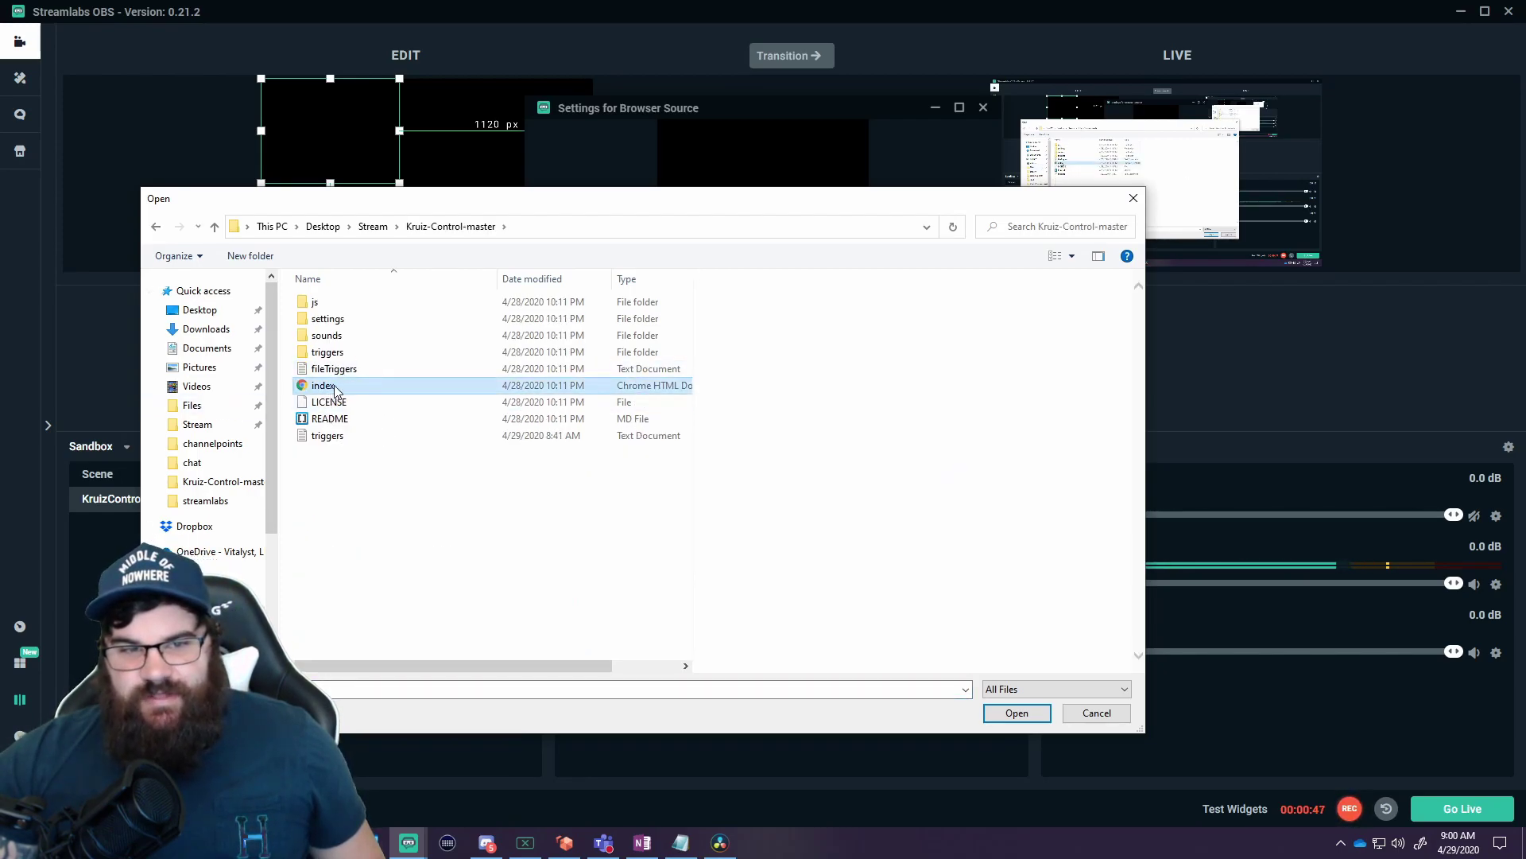
left_click(1016, 713)
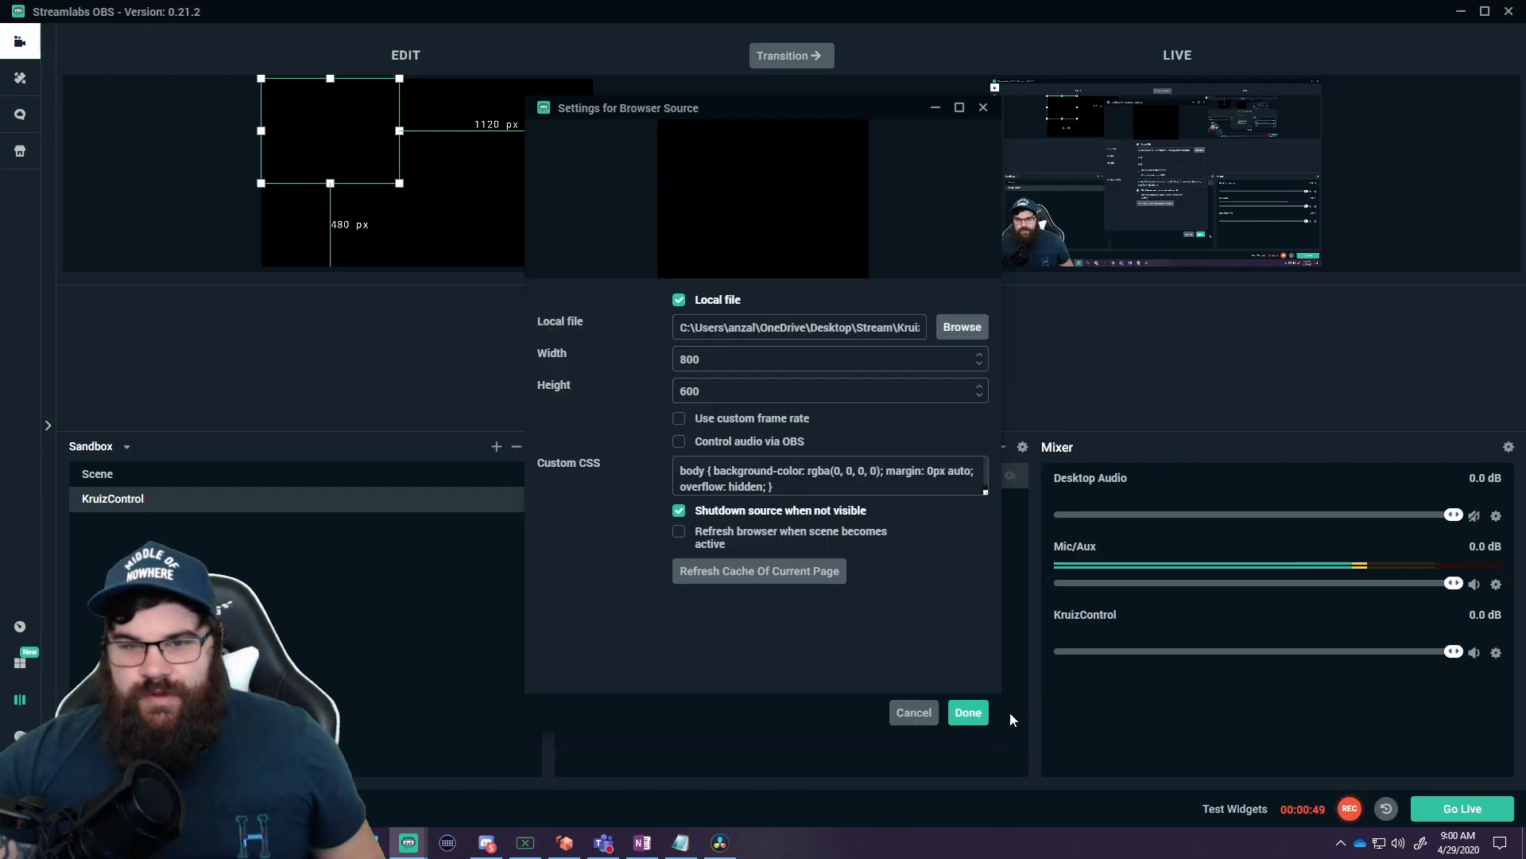
left_click(679, 511)
left_click(970, 713)
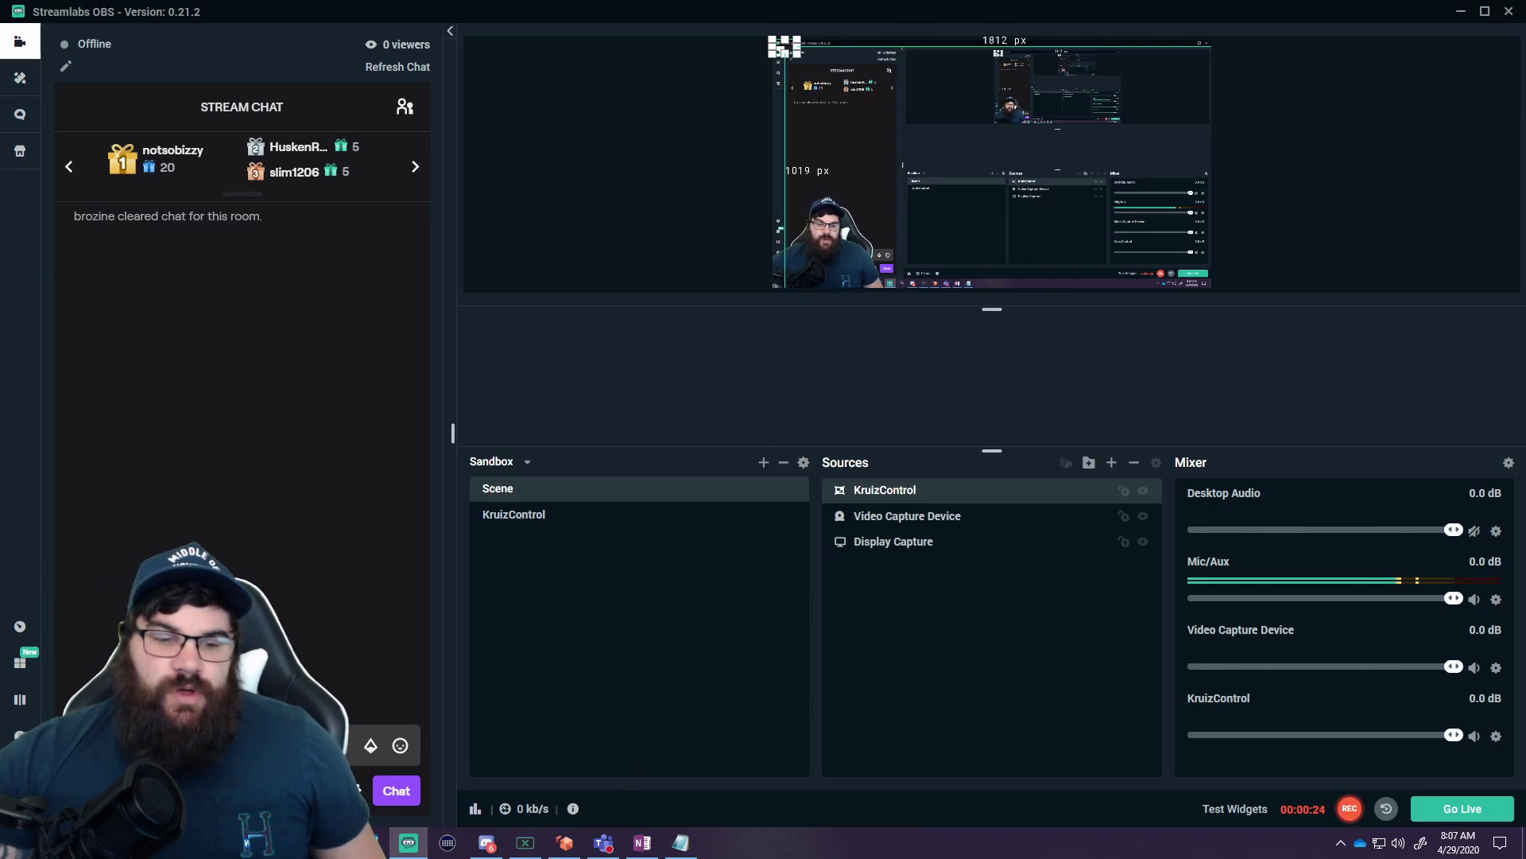
- Open the triggers text file from the Kruiz-Control-master folder in Notepad
left_click(371, 842)
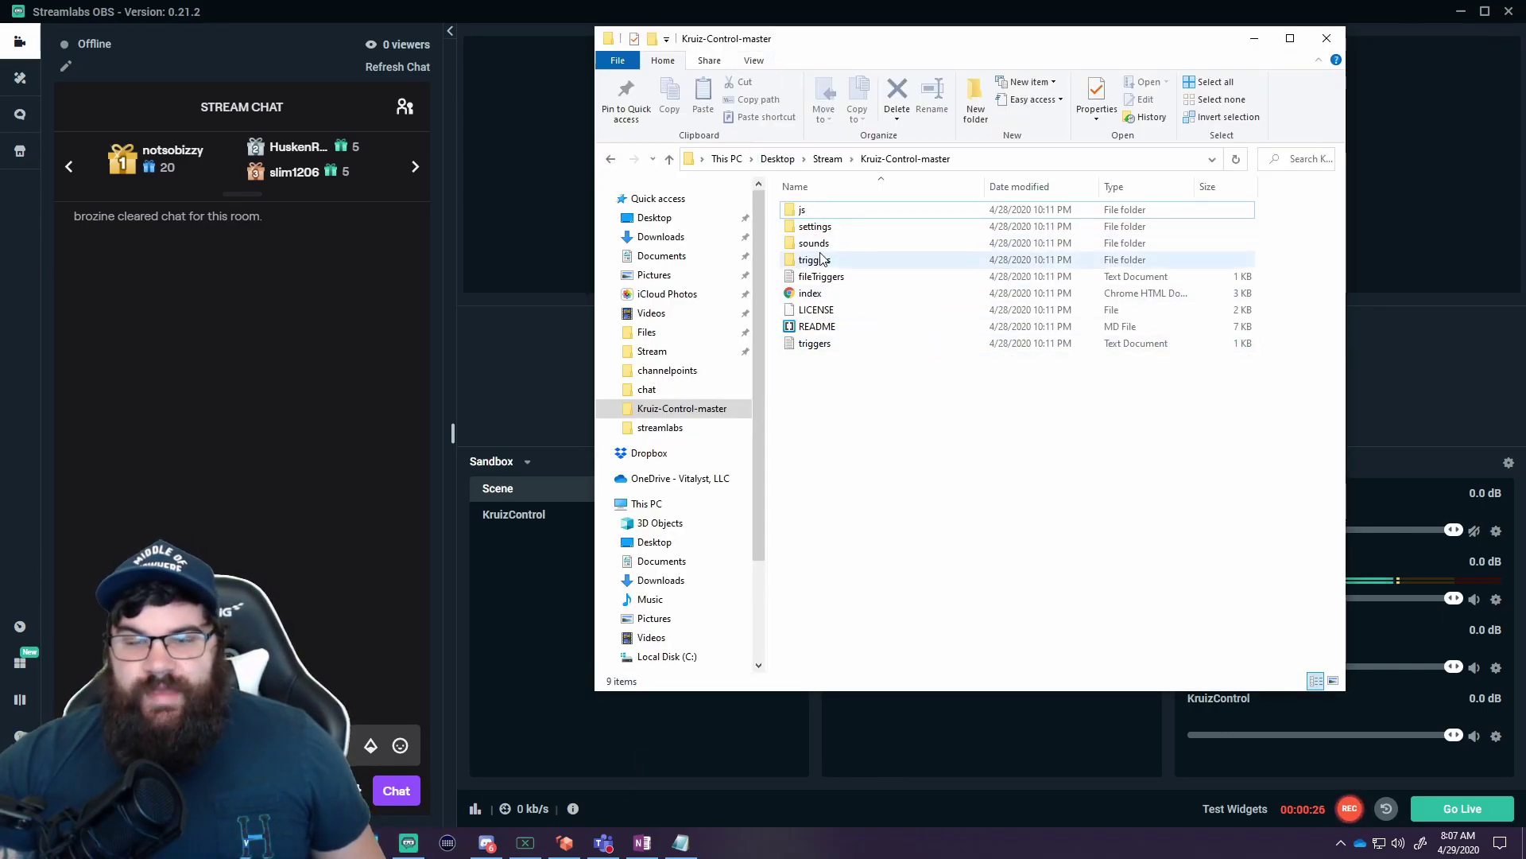
double_click(832, 346)
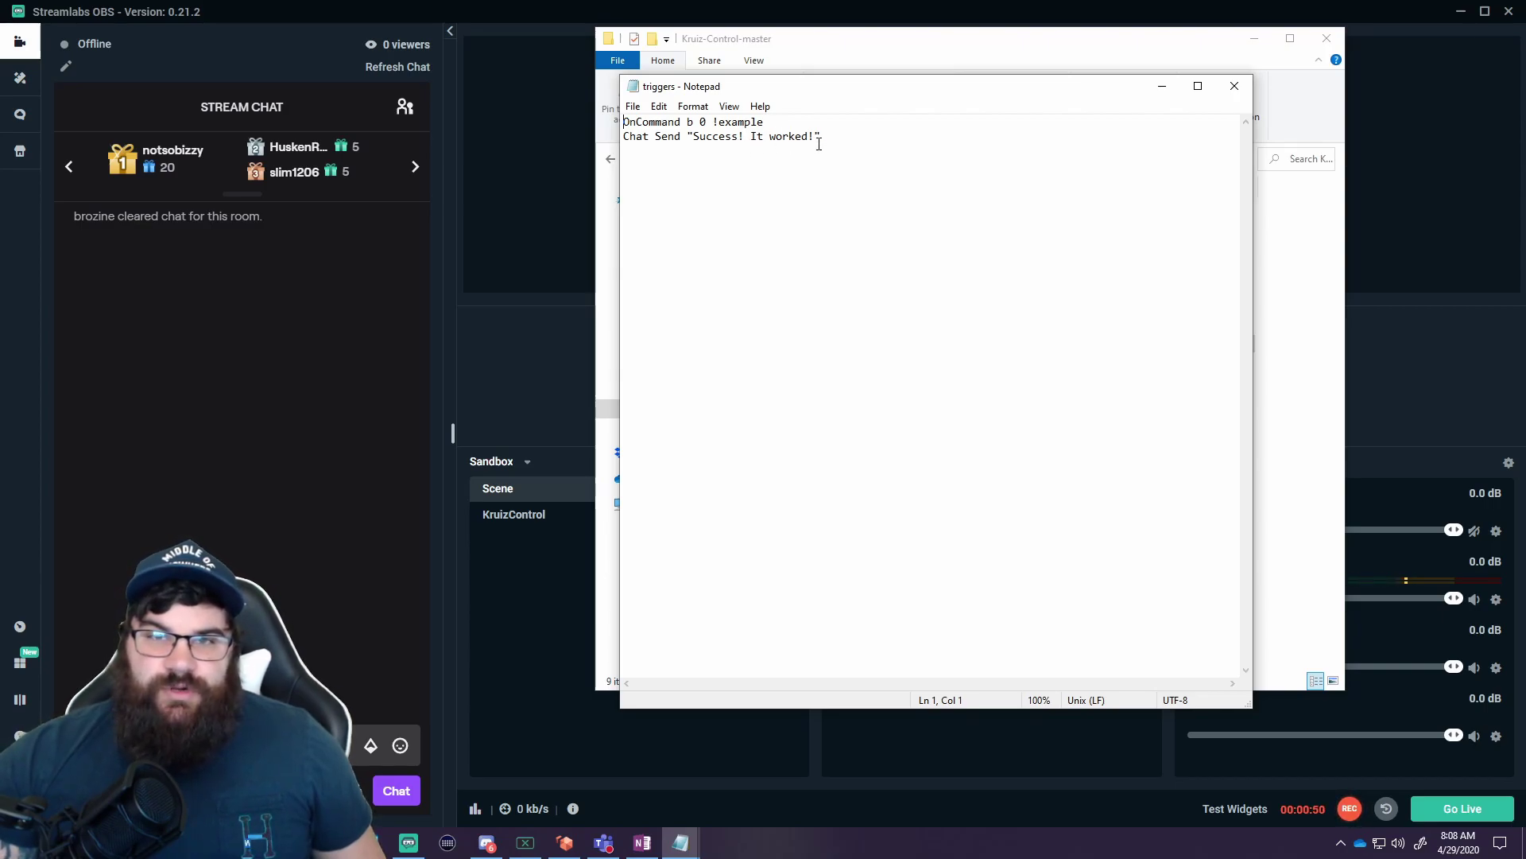
- Switch back to the Streamlabs OBS window
left_click(408, 843)
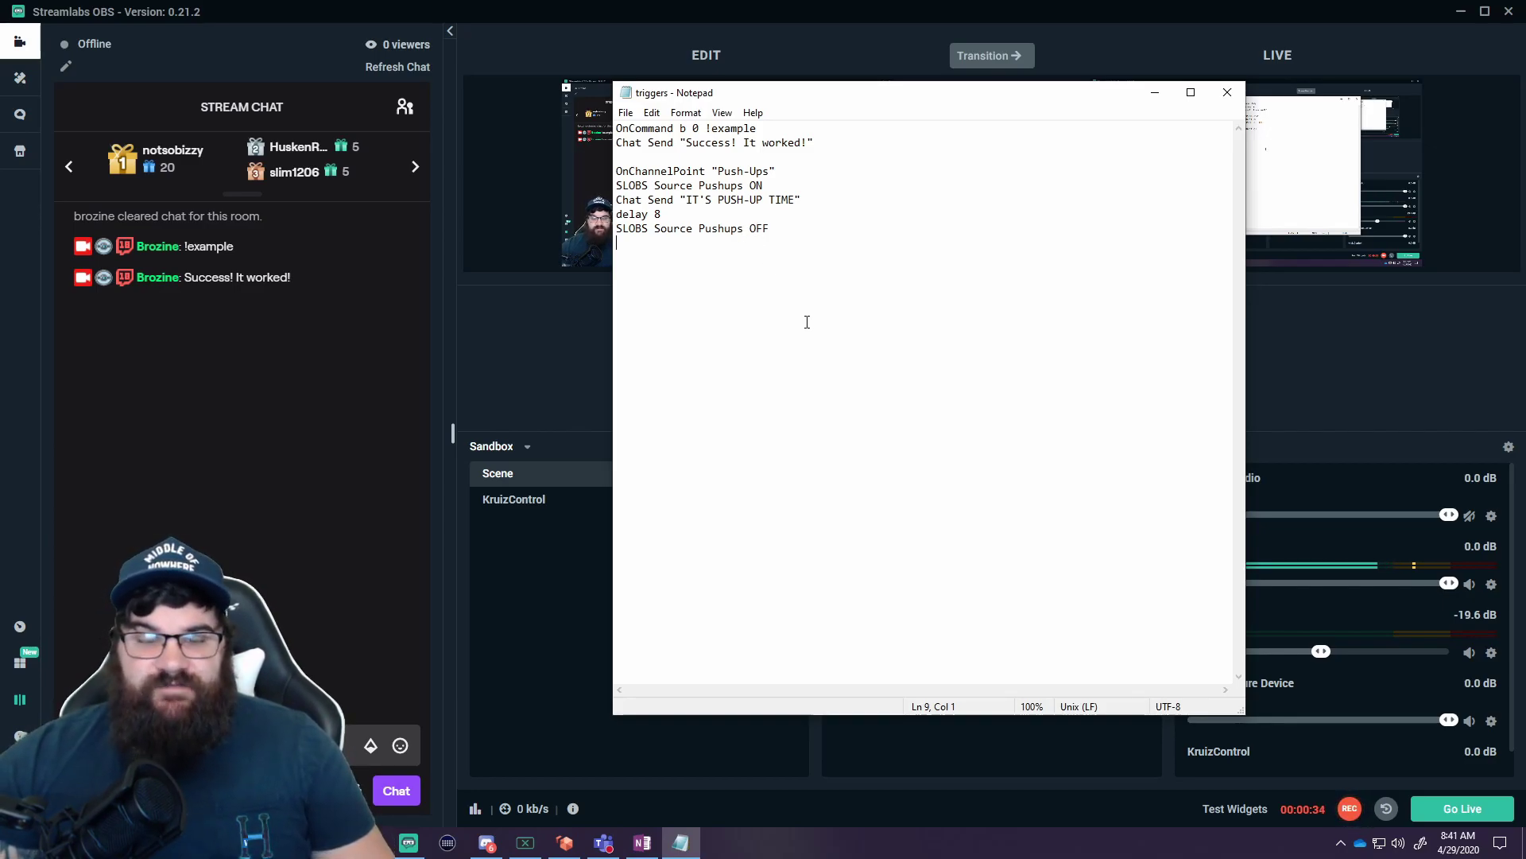
- Bring back Streamlabs OBS and refresh the cached page of the KruizControl browser source in the KruizControl scene
left_click(1155, 92)
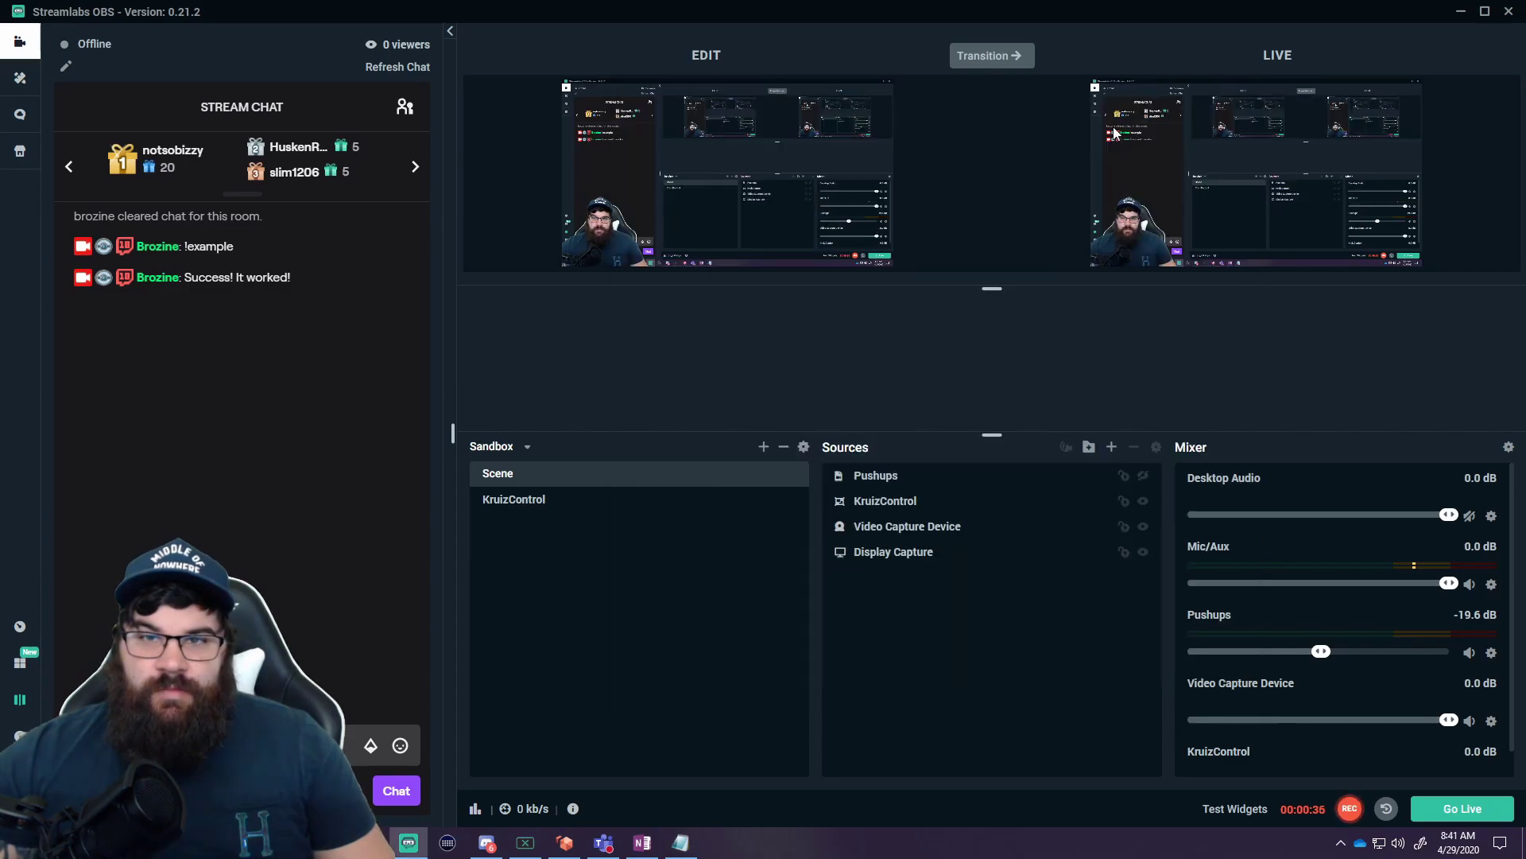
left_click(530, 502)
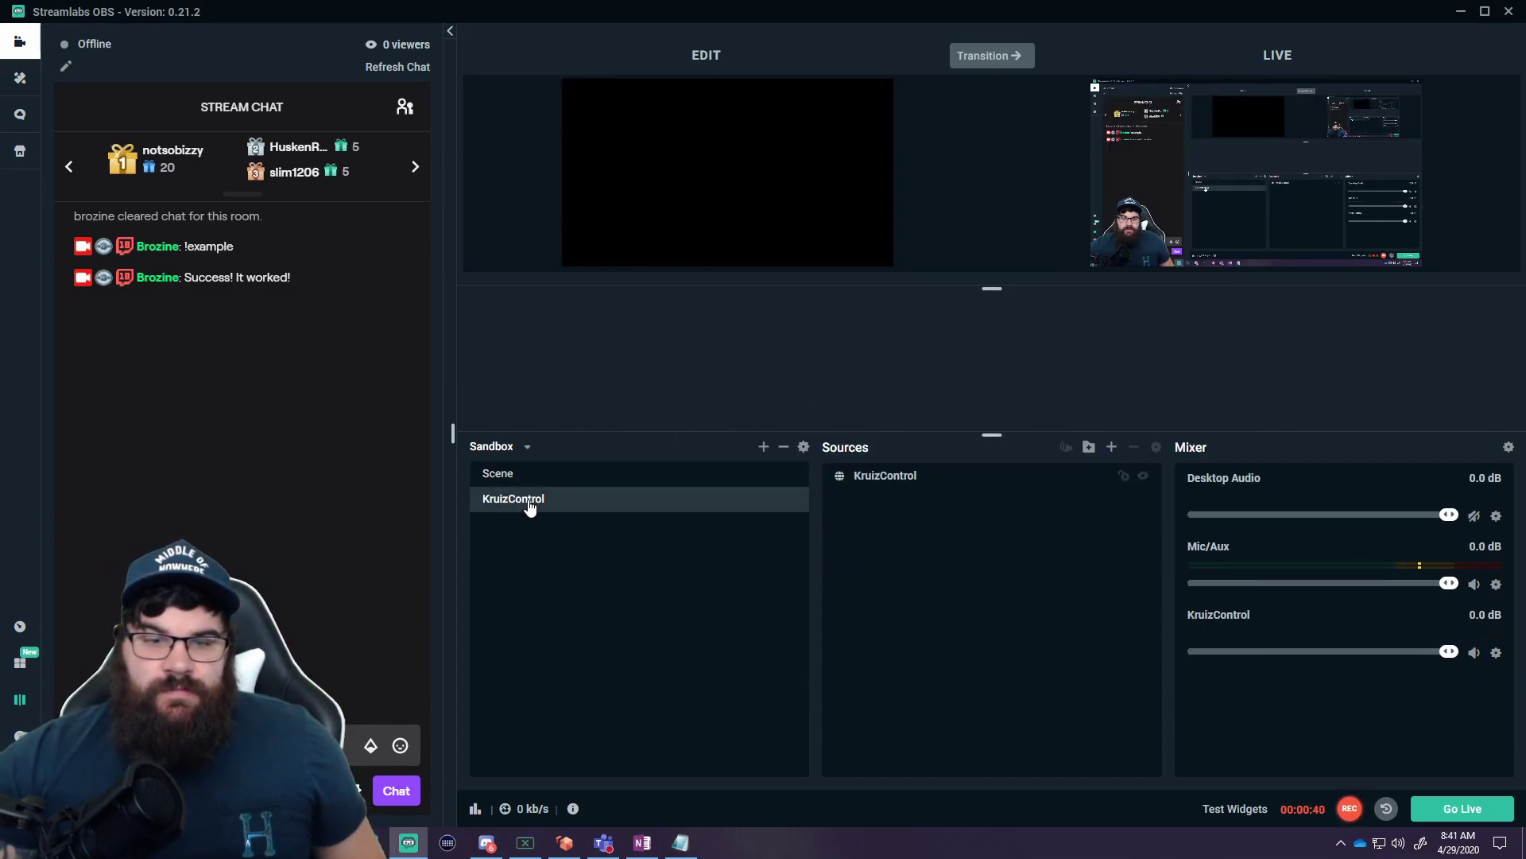
double_click(904, 481)
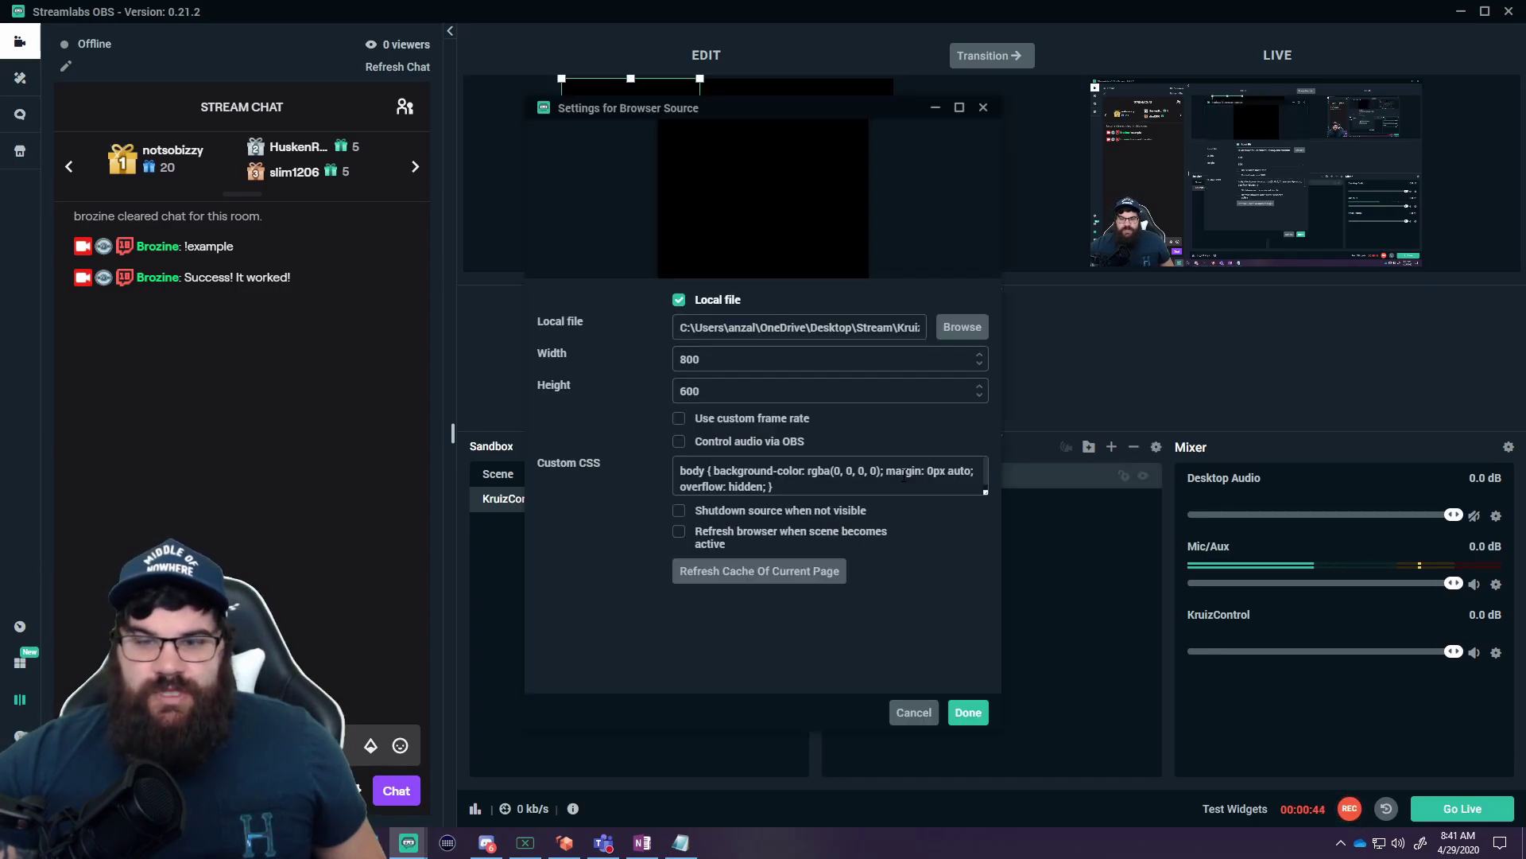
left_click(735, 572)
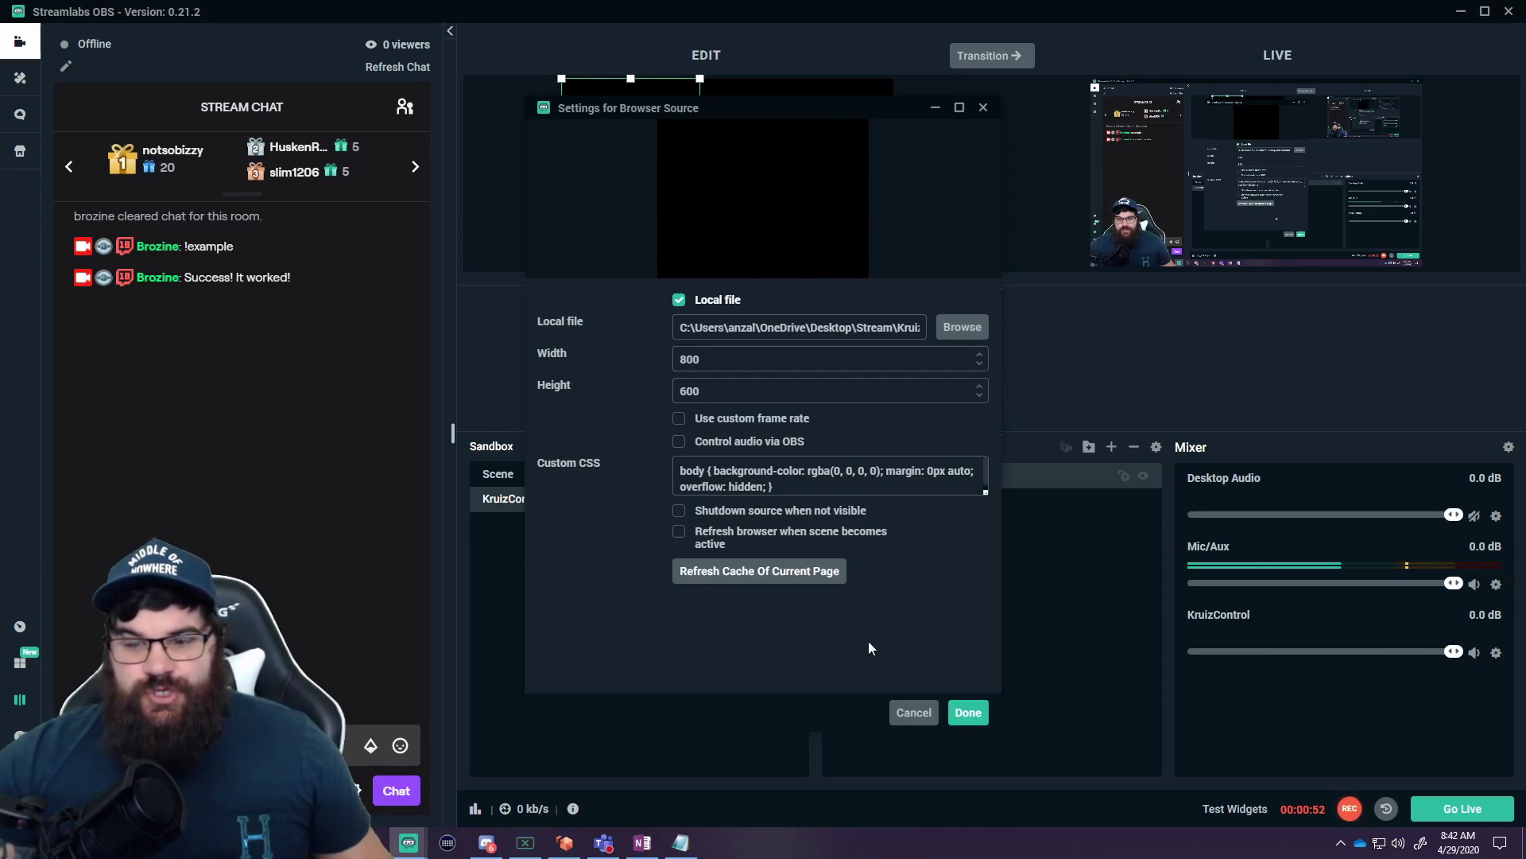
left_click(970, 714)
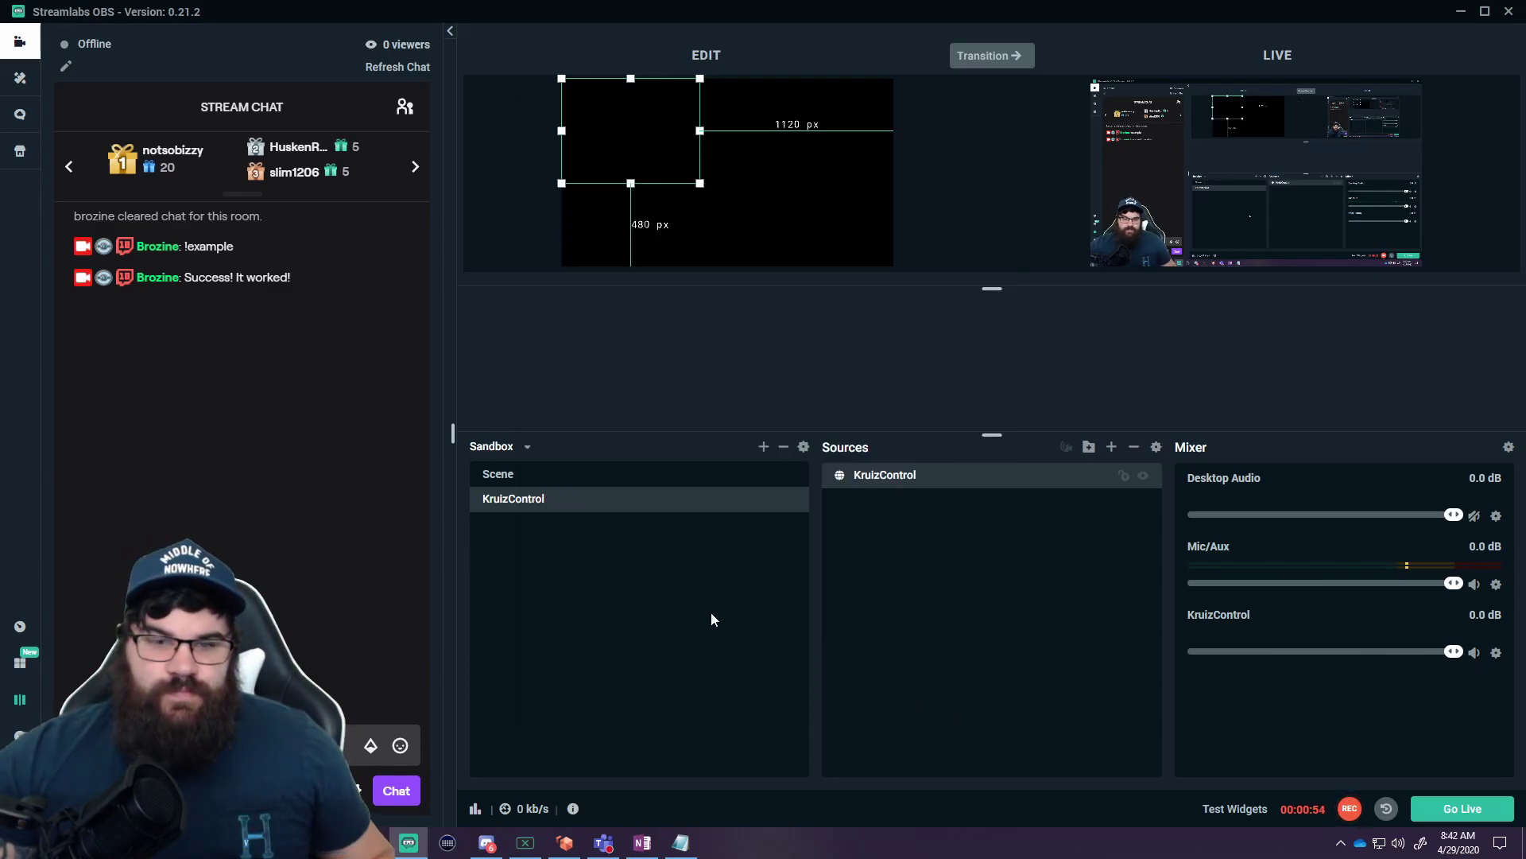
- Return to the main Scene with Studio Mode off and redeem the Push-Ups channel point reward from chat
left_click(521, 475)
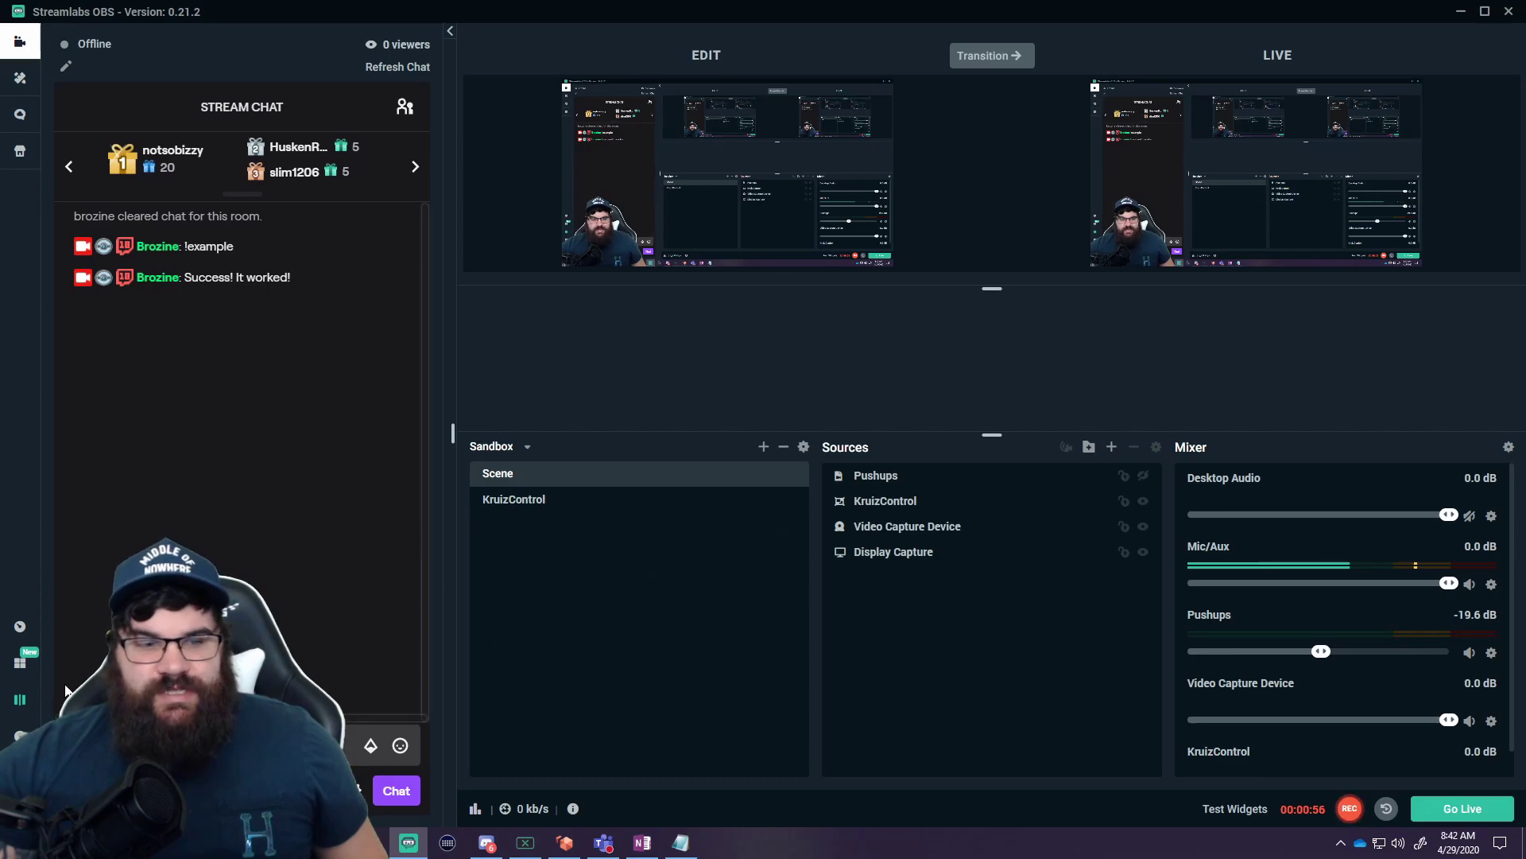
left_click(20, 702)
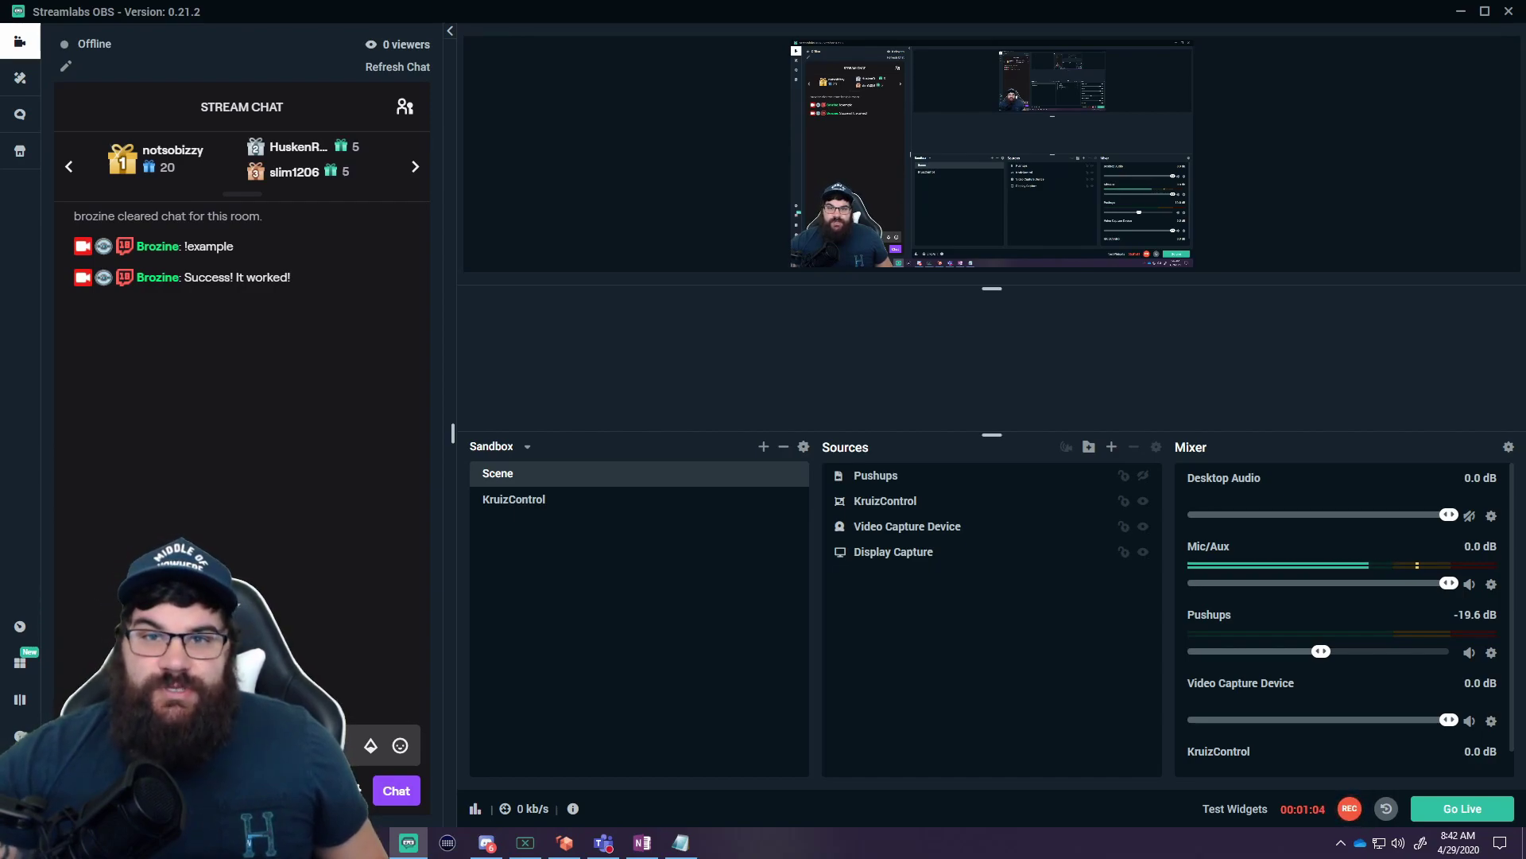
left_click(371, 745)
left_click(123, 681)
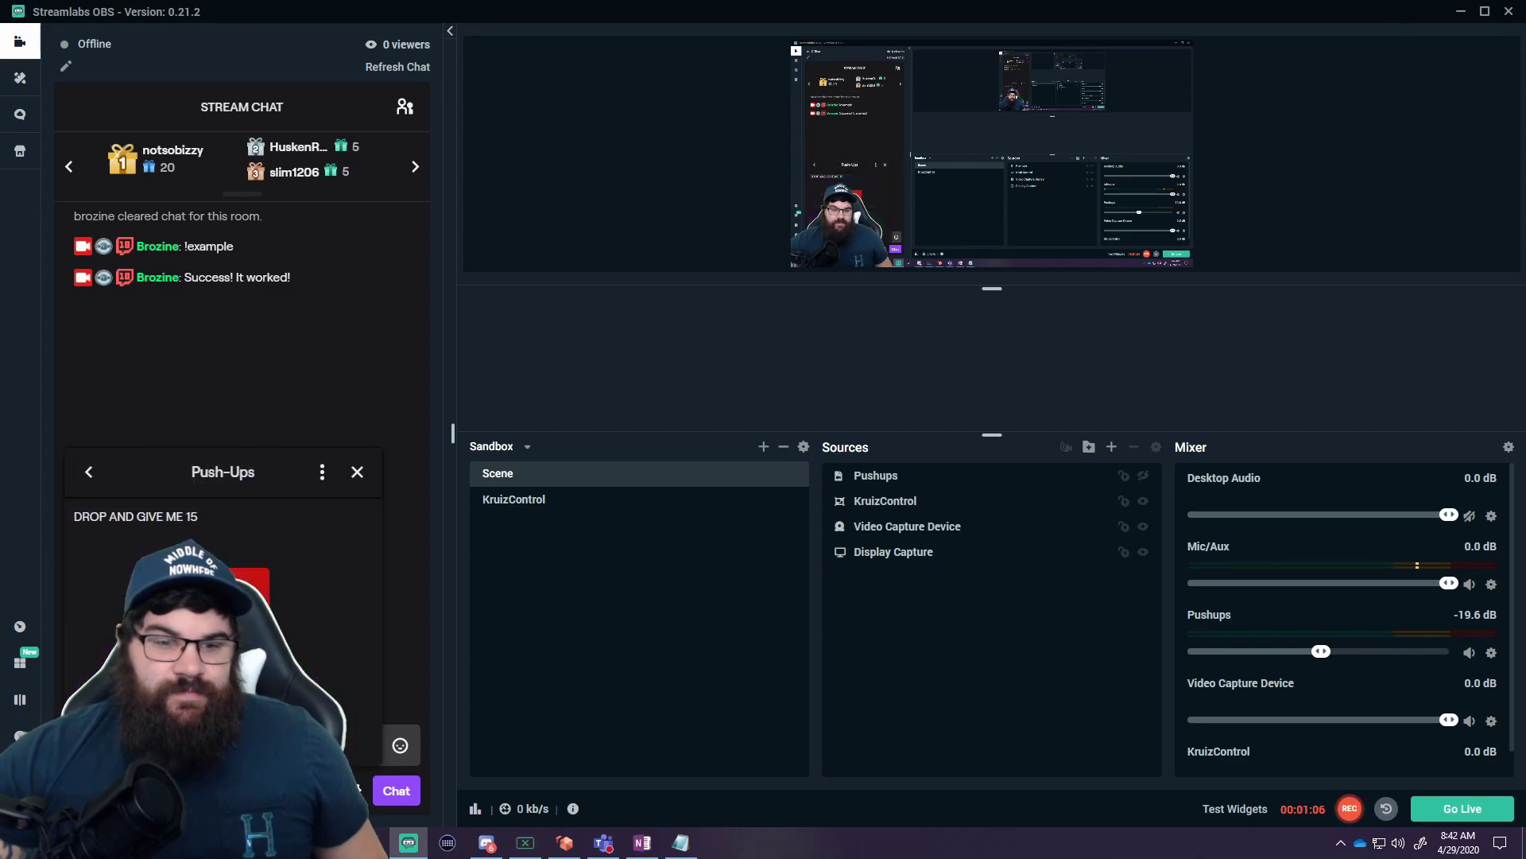